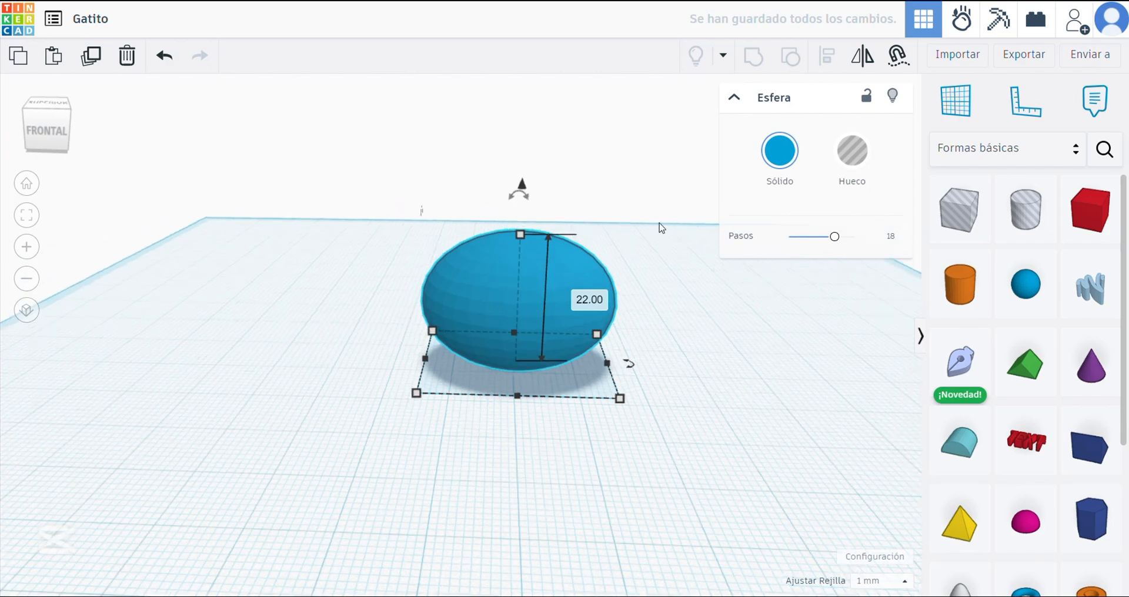
Place a second, rounder sphere on top of the flattened body sphere to form the cat's head
middle_click_drag(658, 223, 546, 273)
scroll(545, 273, "up", 1)
left_click_drag(387, 251, 376, 115)
mouse_move(366, 272)
right_mouse_down()
mouse_move(383, 247)
mouse_move(371, 260)
right_mouse_up()
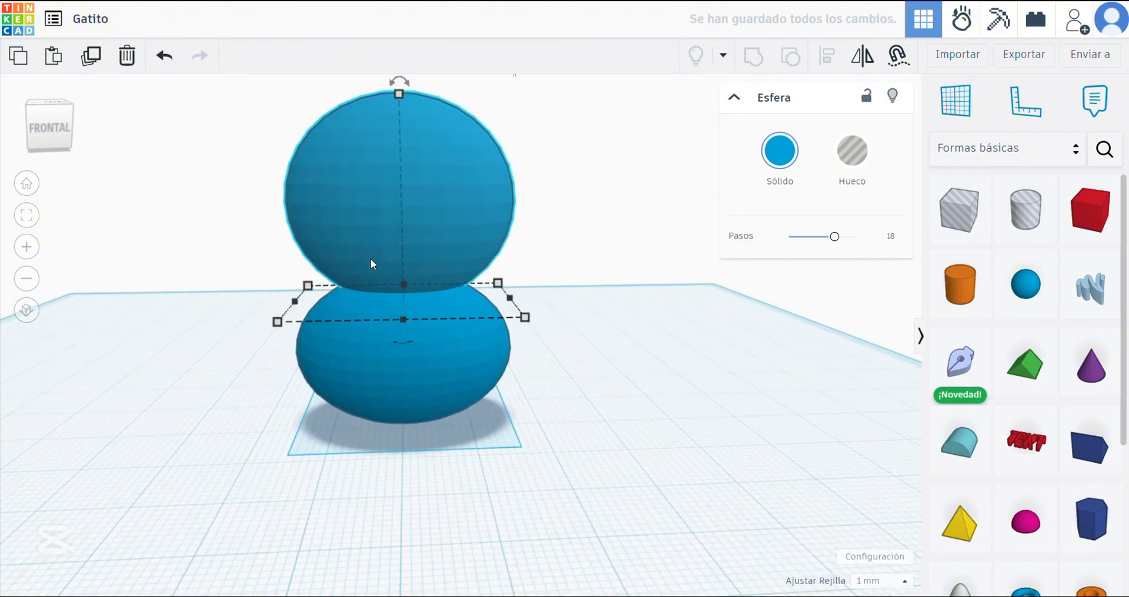
Duplicate the body sphere and shrink the copy into a small foot, about 7 mm wide and 9 mm high, in front of the body
middle_click_drag(371, 259, 400, 284)
scroll(400, 284, "up", 1)
left_click(419, 367)
left_click(91, 57)
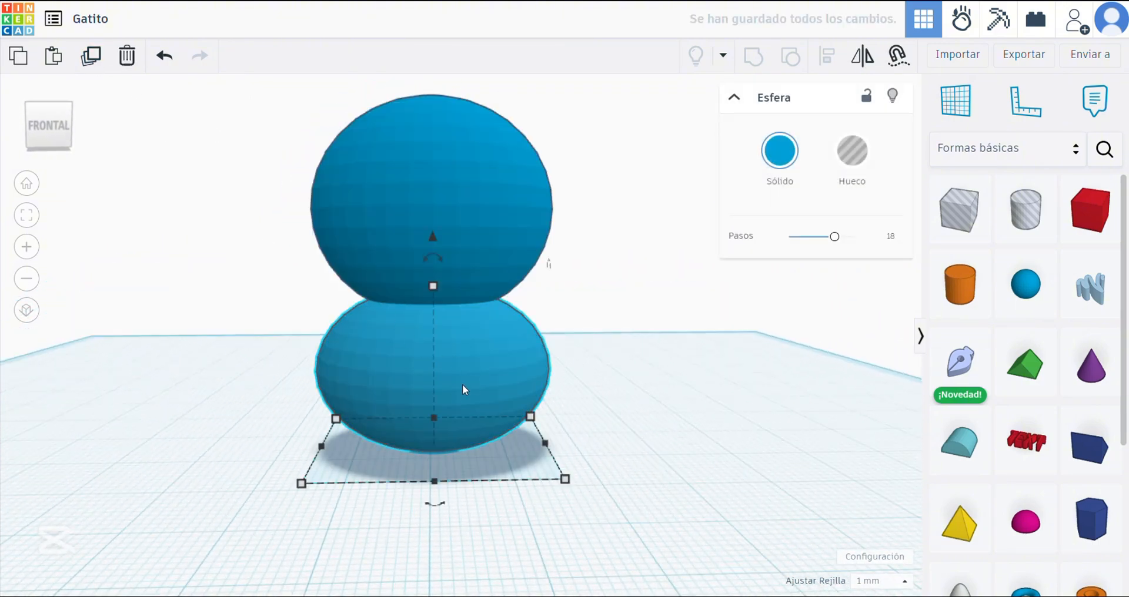
left_click_drag(535, 426, 432, 473)
left_click_drag(374, 303, 366, 498)
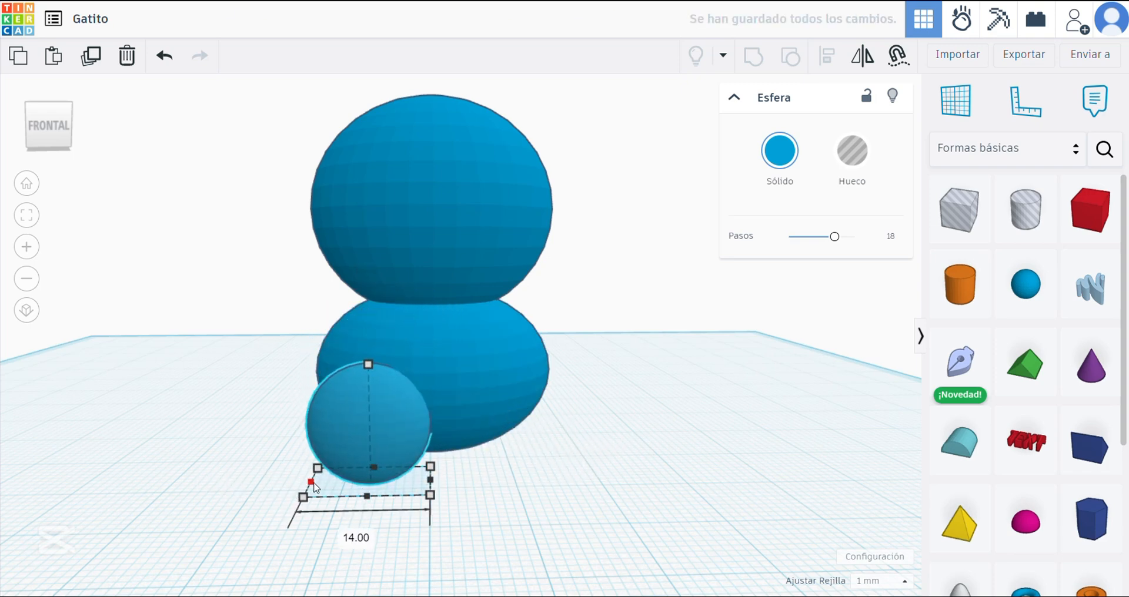
left_click_drag(301, 483, 355, 488)
left_click_drag(386, 366, 391, 406)
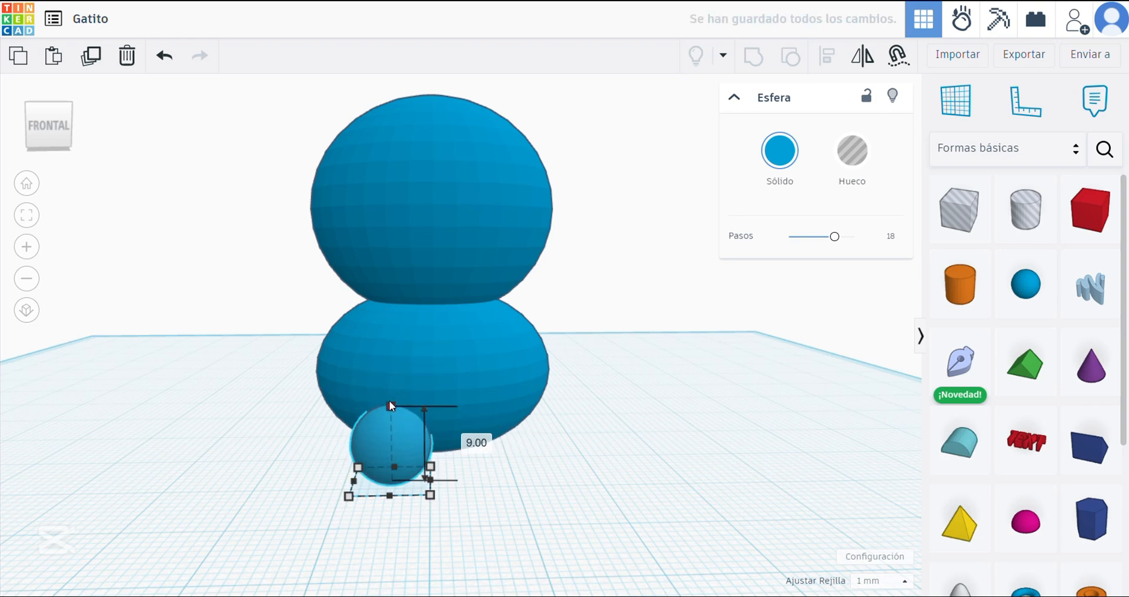
left_click_drag(357, 483, 374, 467)
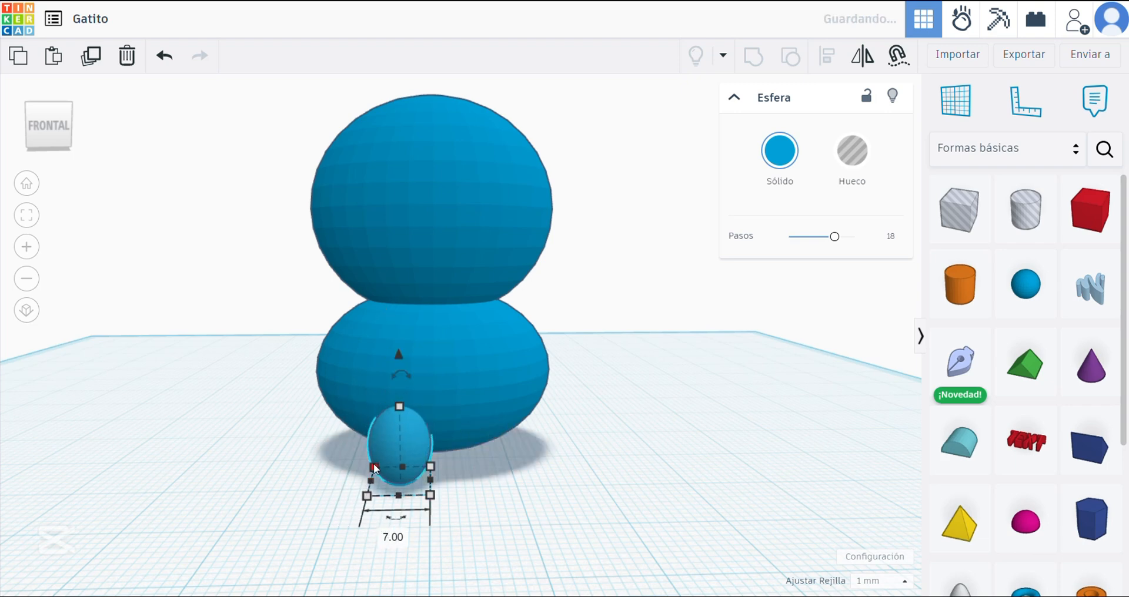
Shift the small foot back against the body and towards its left side, and stretch it taller into an upright oval
key("Up")
key("Up")
key("Up")
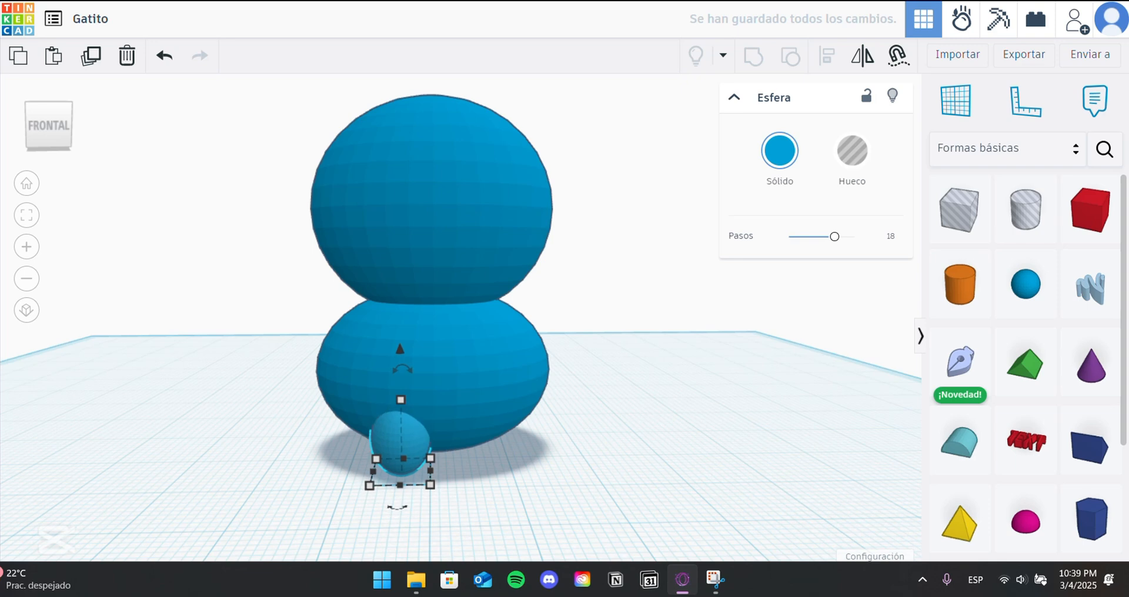
key("Left")
key("Left")
key("Left")
key("Right")
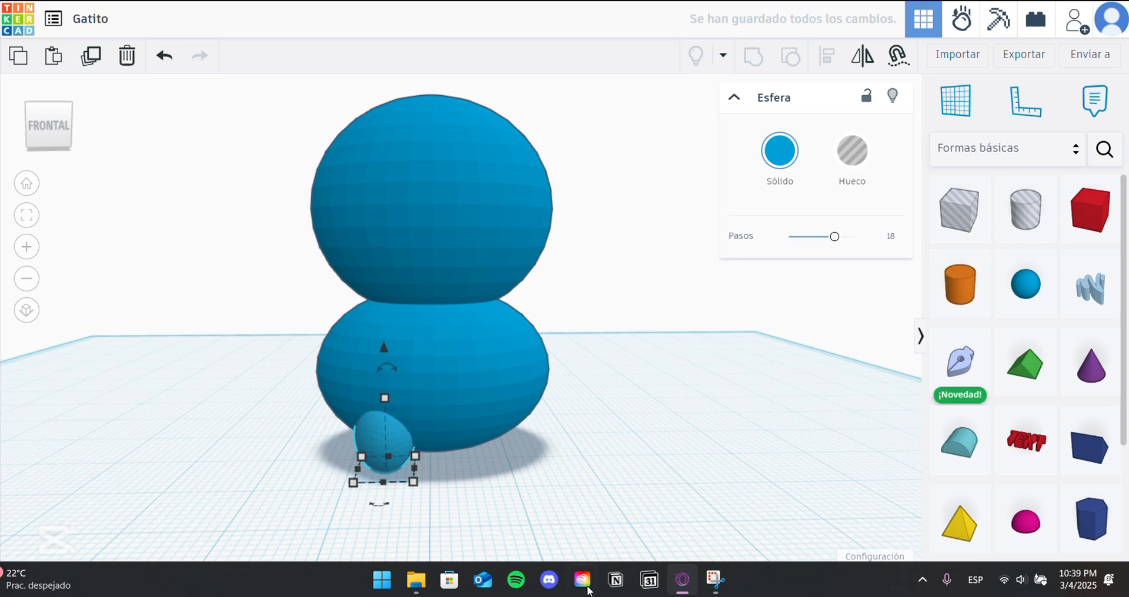
left_click_drag(385, 399, 384, 366)
Duplicate the foot and move the copy across to the matching position on the body's right side
left_click(102, 64)
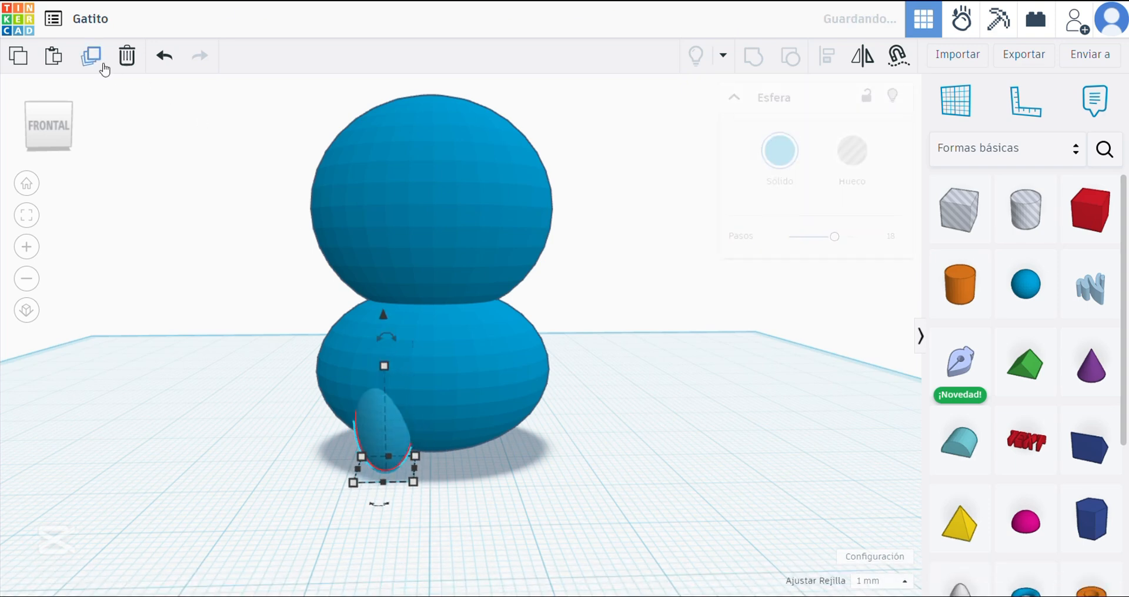
key("Right")
key("Right")
key("Right")
key("Right")
key("Right")
key("Right")
key("Right")
key("Right")
key("Right")
key("Right")
key("Right")
key("Right")
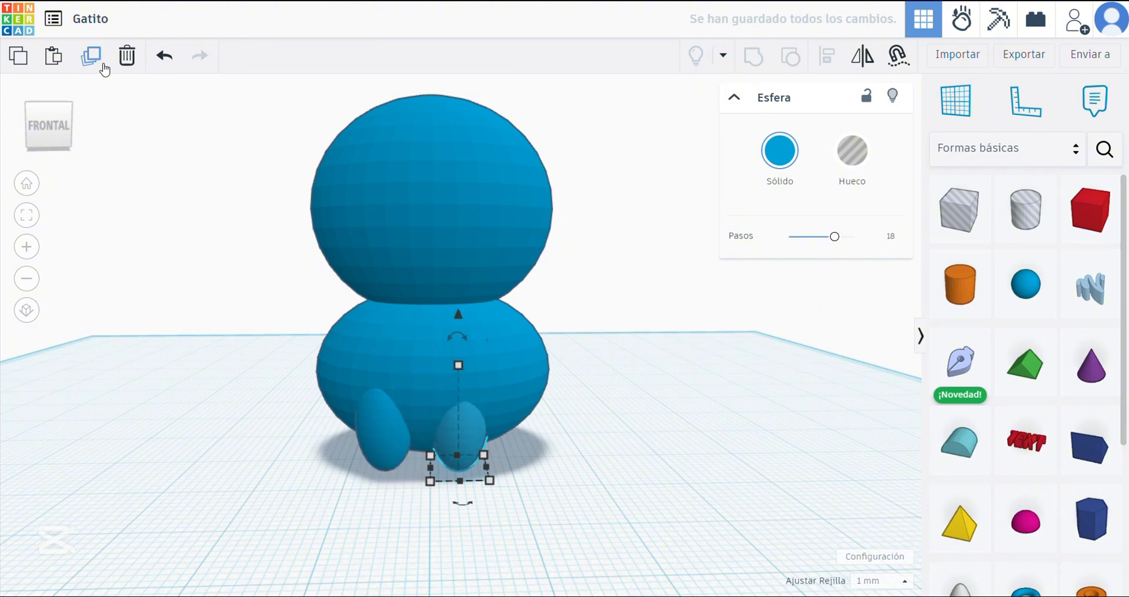
key("Right")
key("Right")
key("Right")
key("Right")
key("Right")
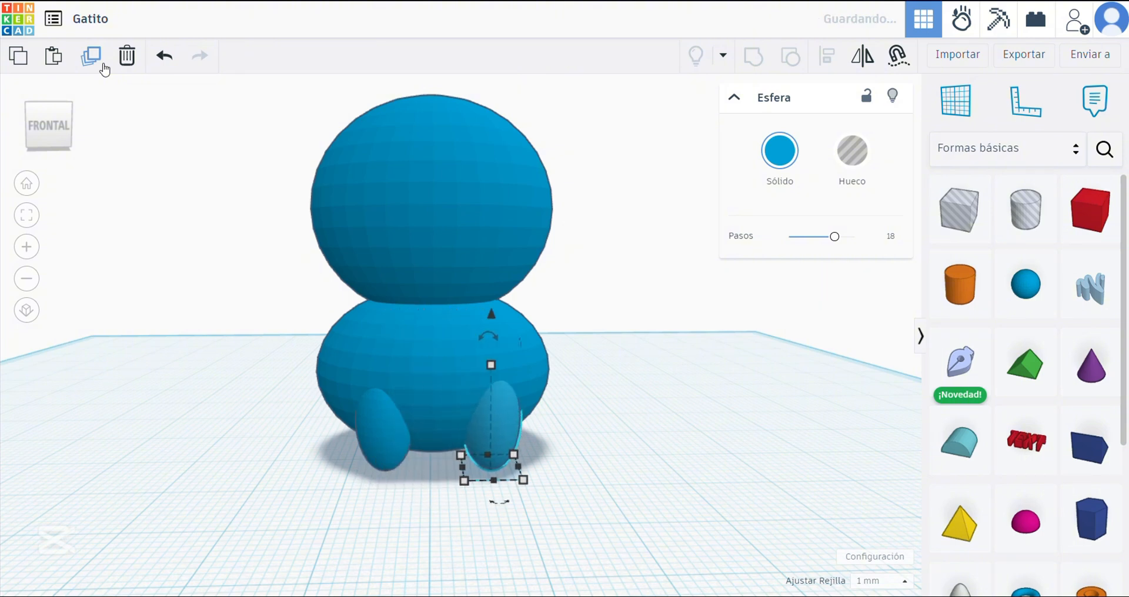
key("Left")
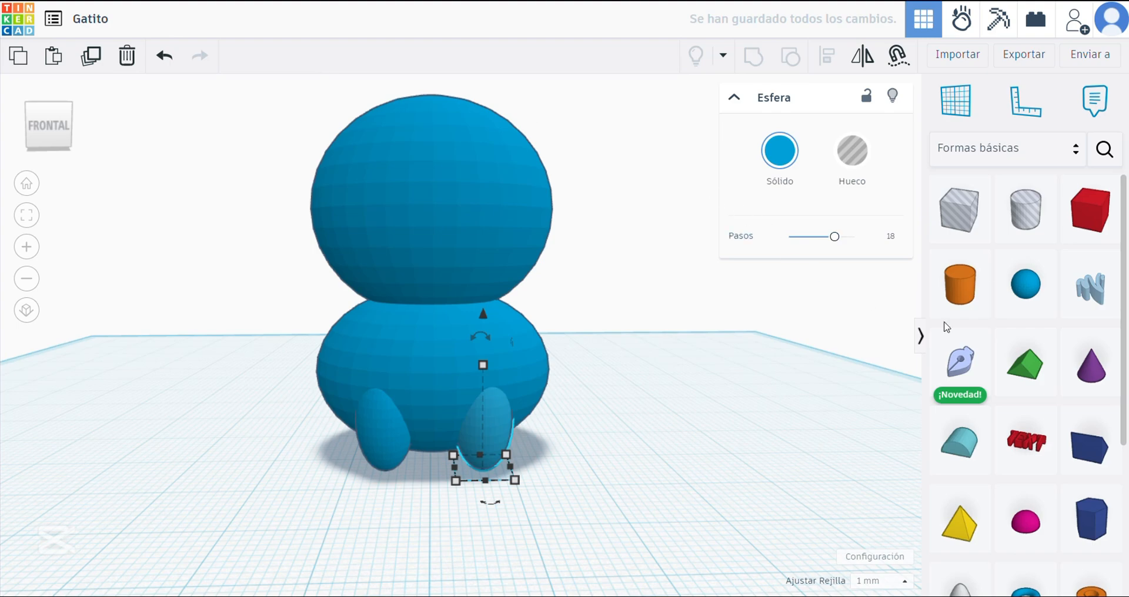
Select all four cat shapes together and color them black
left_click_drag(579, 436, 489, 412)
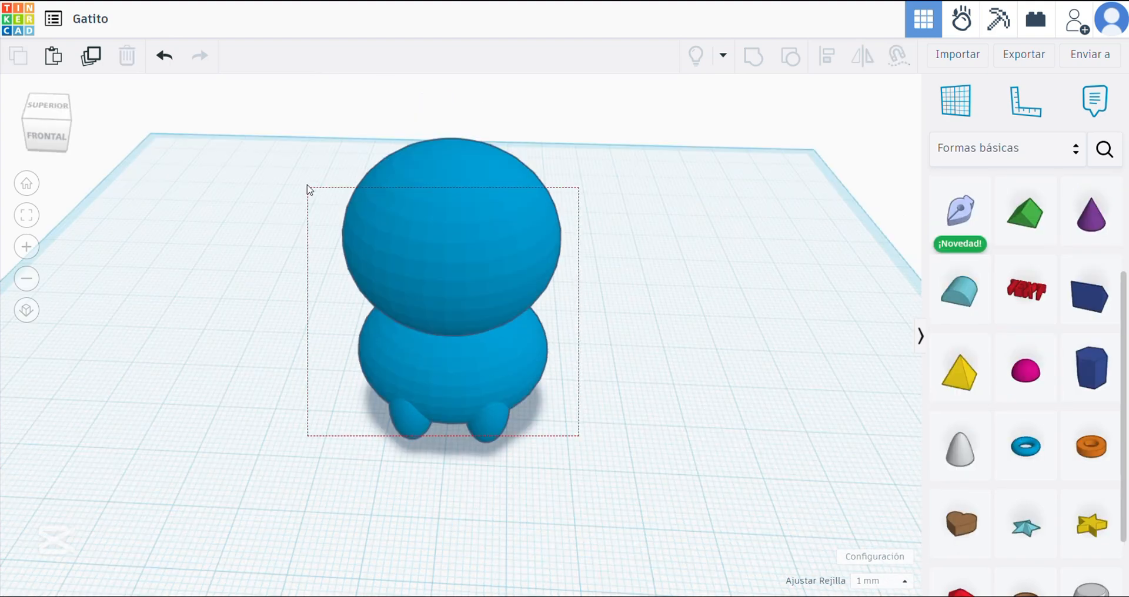
left_click_drag(307, 189, 308, 189)
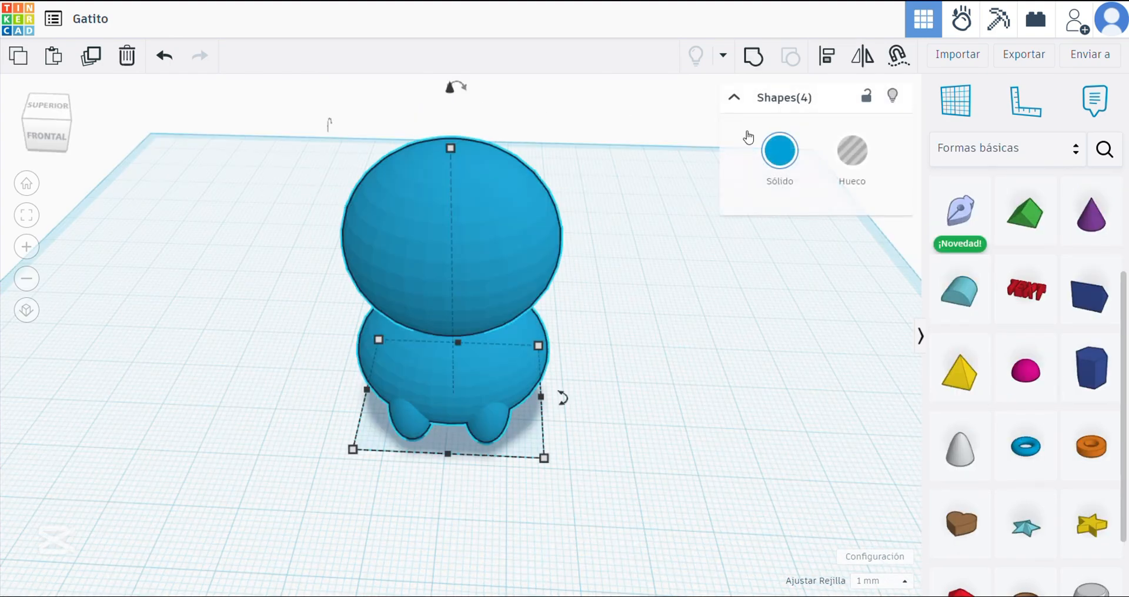
left_click(779, 150)
left_click(944, 343)
left_click(748, 459)
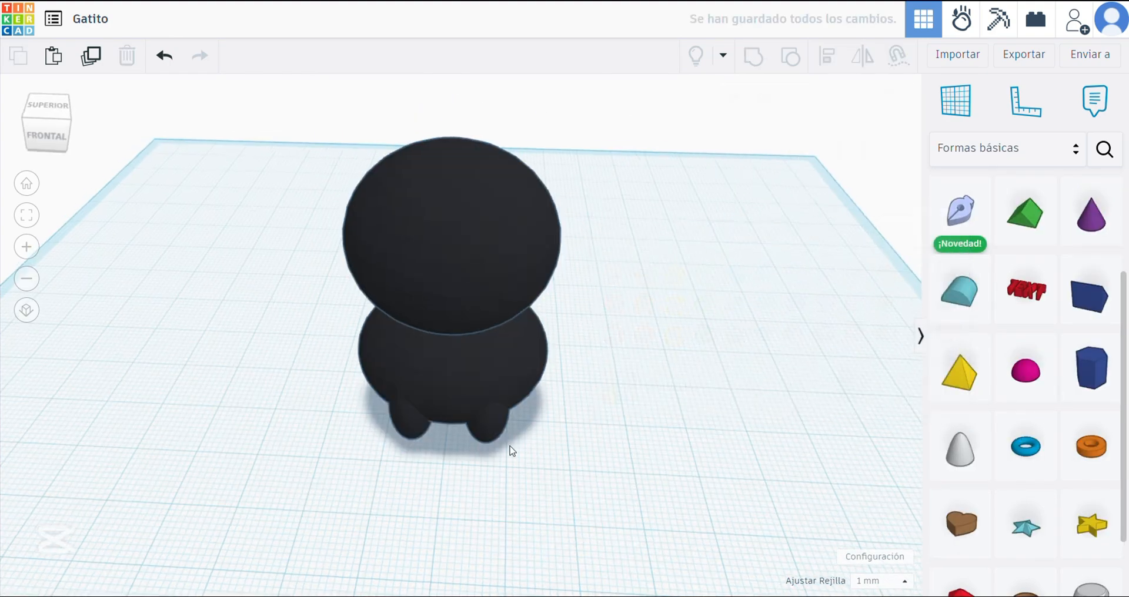
Add a torus to the workplane beside the cat and raise its number of sides to 24
right_click_drag(512, 449, 795, 401)
left_click_drag(1011, 448, 730, 451)
scroll(730, 441, "down", 2)
right_click_drag(731, 388, 709, 445)
middle_click_drag(710, 446, 660, 438)
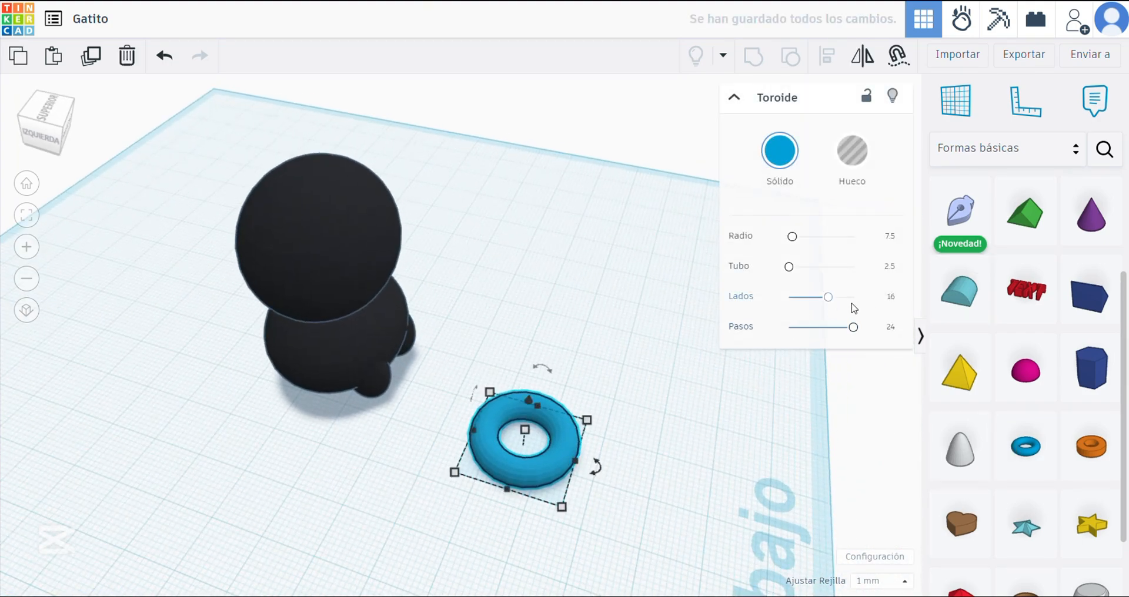
left_click_drag(829, 297, 854, 297)
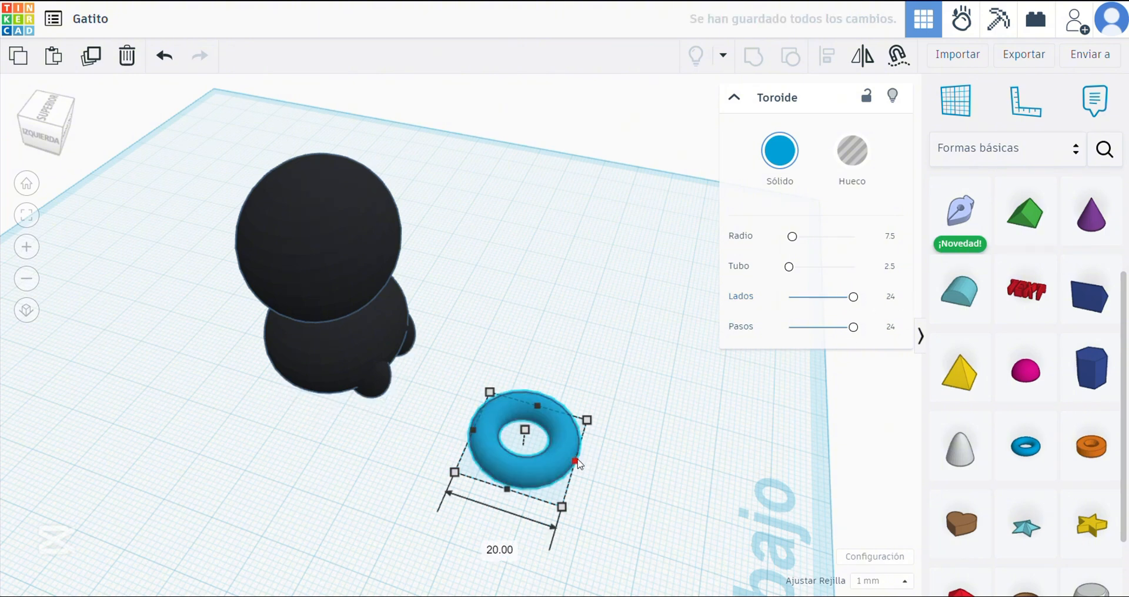
Stretch the torus sideways into an oval ring and adjust its height to about 5 mm
left_click_drag(575, 461, 625, 476)
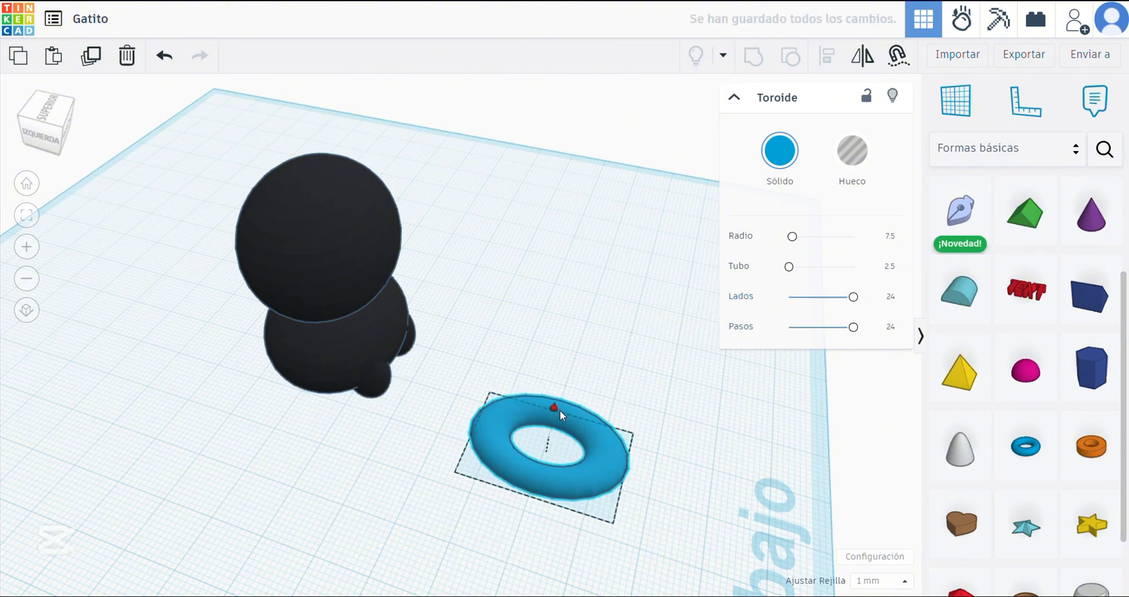
mouse_move(561, 412)
left_mouse_down()
mouse_move(566, 395)
mouse_move(553, 427)
mouse_move(557, 413)
left_mouse_up()
right_click_drag(562, 465, 563, 390)
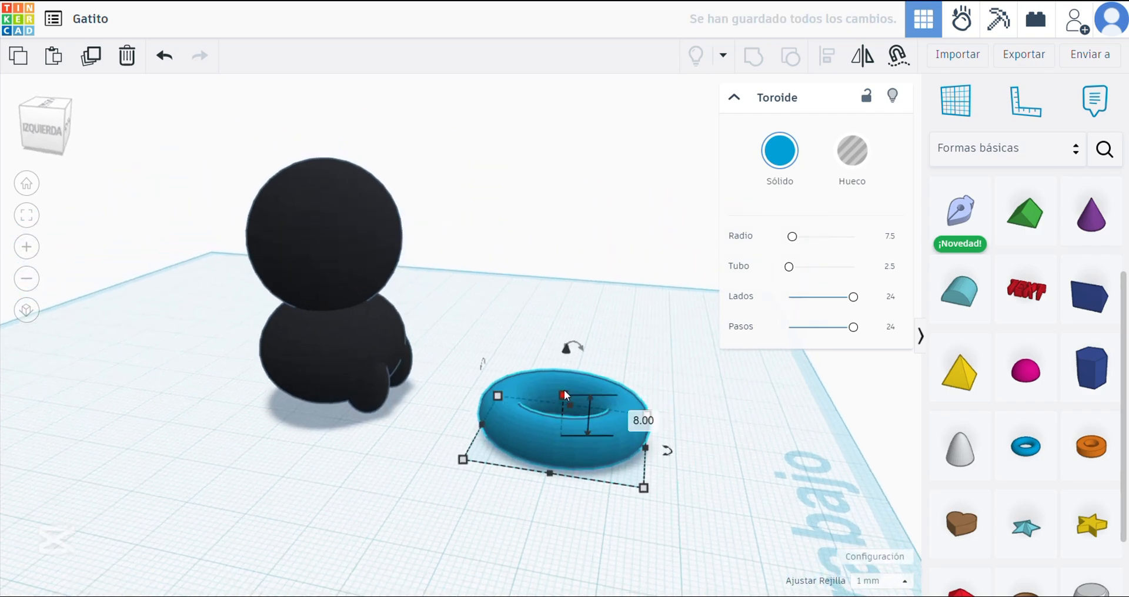
left_click_drag(563, 389, 566, 404)
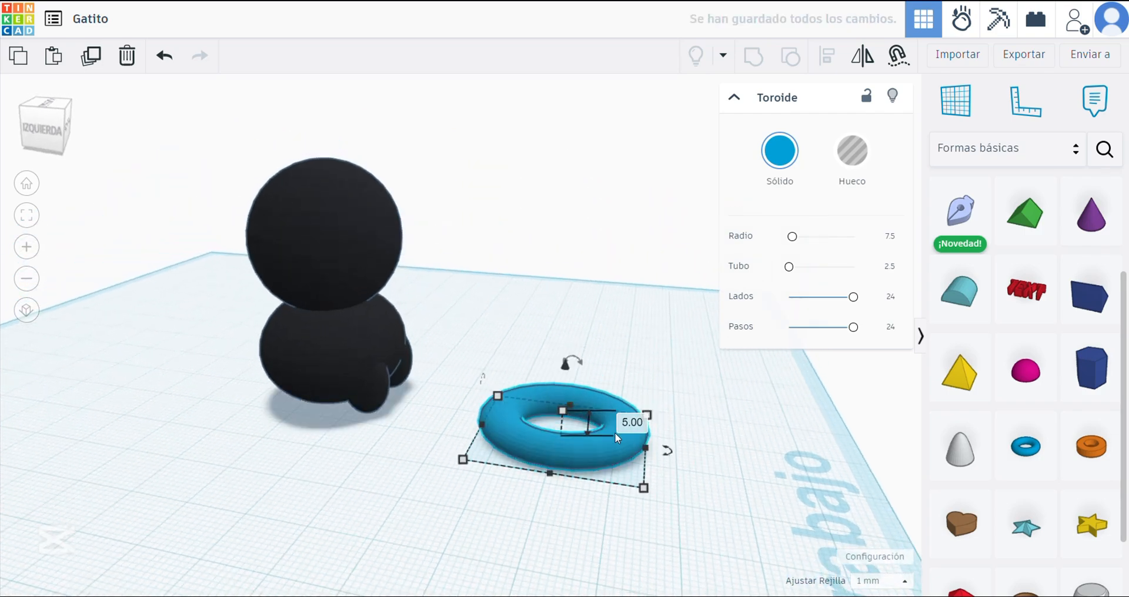
Move the torus across the workplane to the open area in front of the cat's left foot
left_click_drag(608, 447, 347, 404)
right_click_drag(347, 404, 439, 347)
left_click_drag(474, 318, 308, 409)
Add a 20 mm box hole and place it in front of the cat beside the torus
scroll(965, 276, "up", 3)
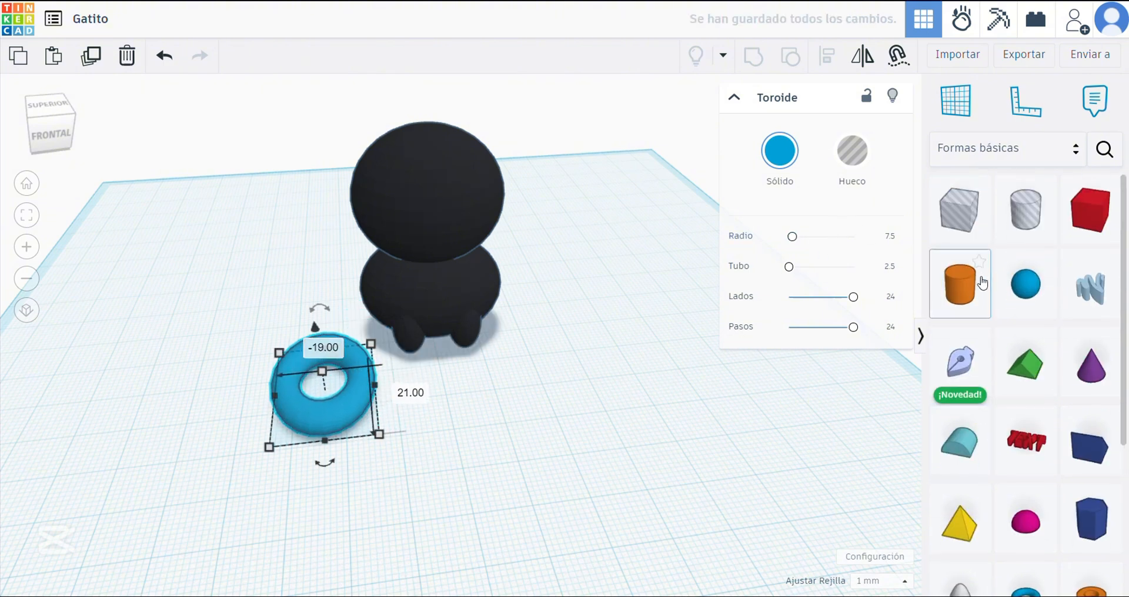
left_click_drag(960, 209, 383, 396)
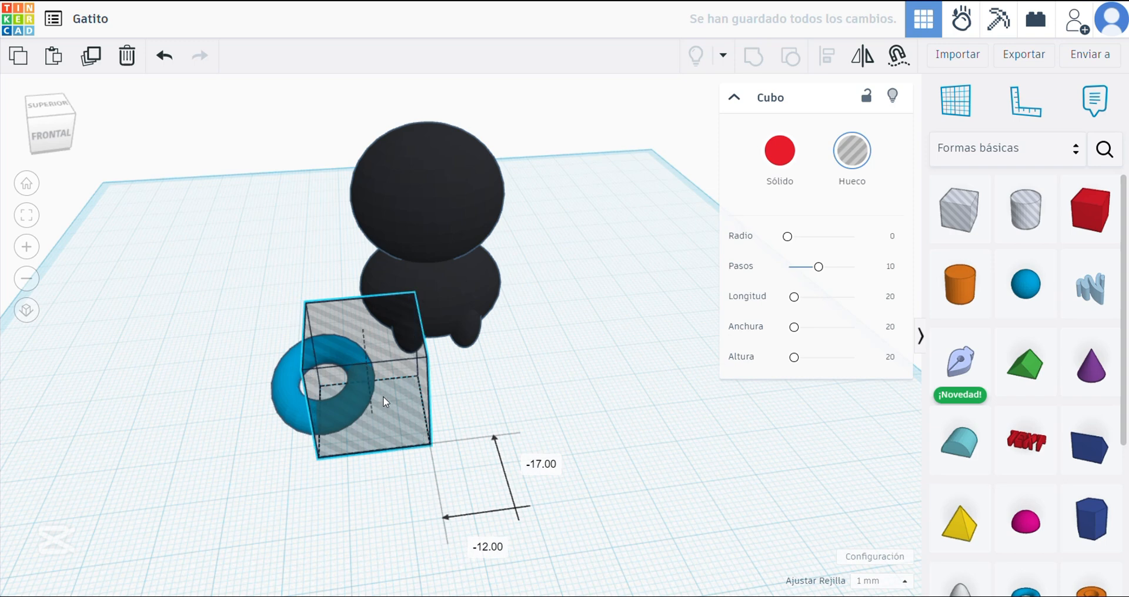
left_click_drag(382, 396, 474, 442)
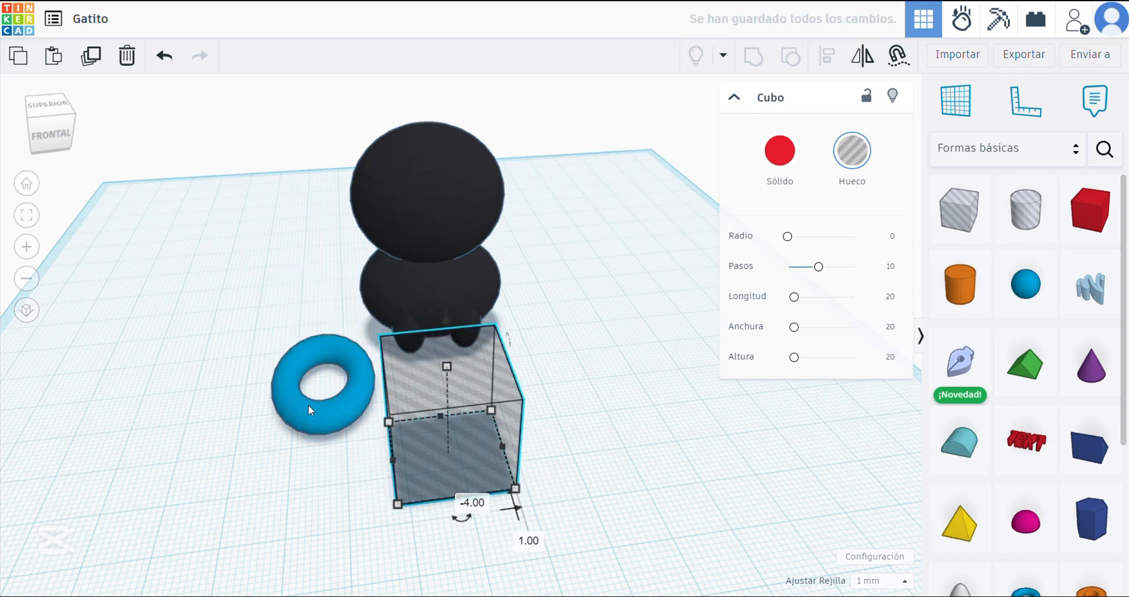
Move the torus farther forward, away from the cat and the box hole
left_click(298, 405)
key("f")
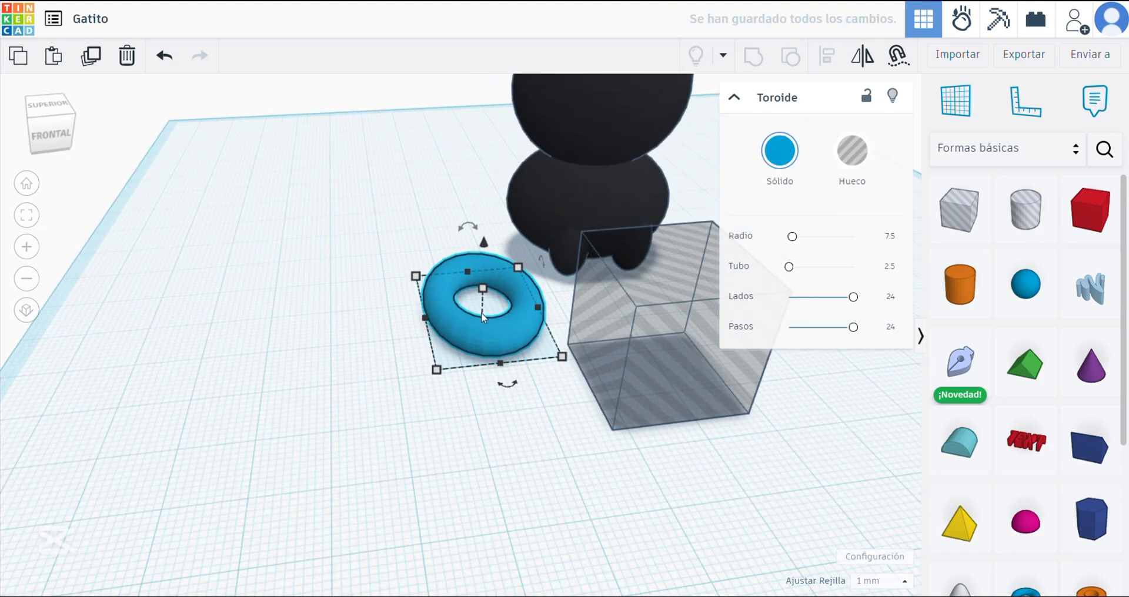
left_click_drag(480, 334, 403, 423)
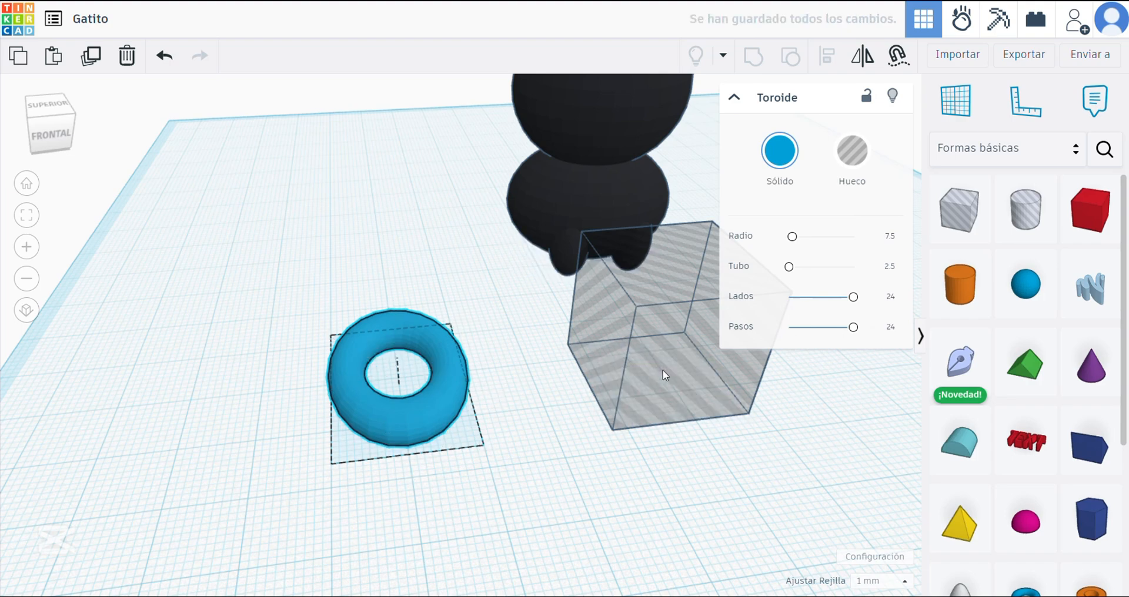
Position the box hole over the torus's rear right quarter and slightly trim the box's left and front sides
left_click_drag(663, 370, 431, 352)
right_click_drag(431, 351, 441, 408)
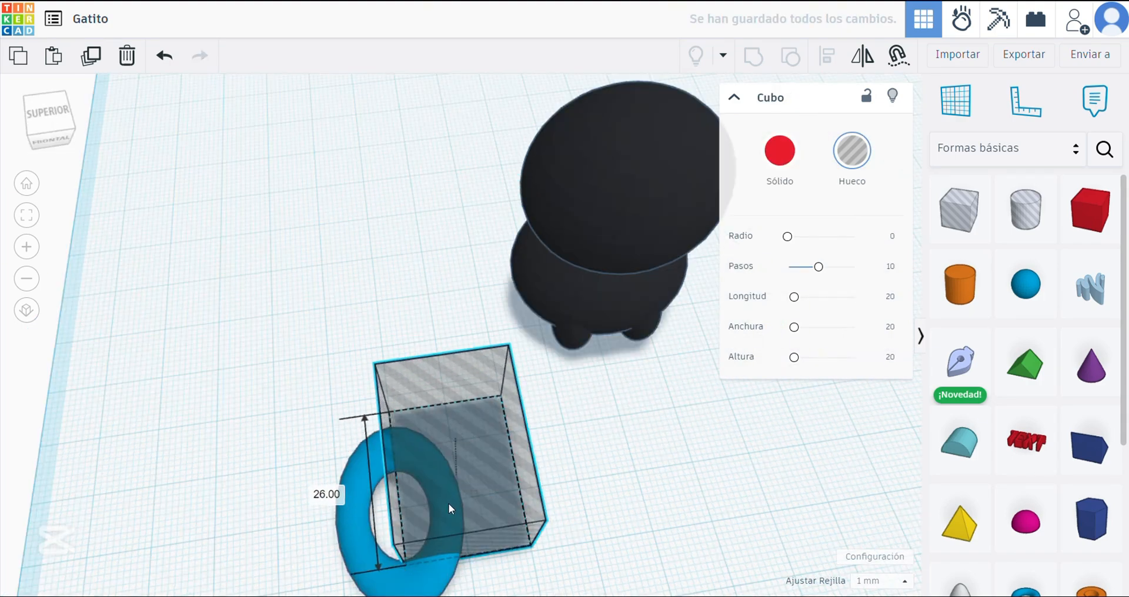
middle_click_drag(448, 503, 490, 387)
scroll(488, 414, "up", 3)
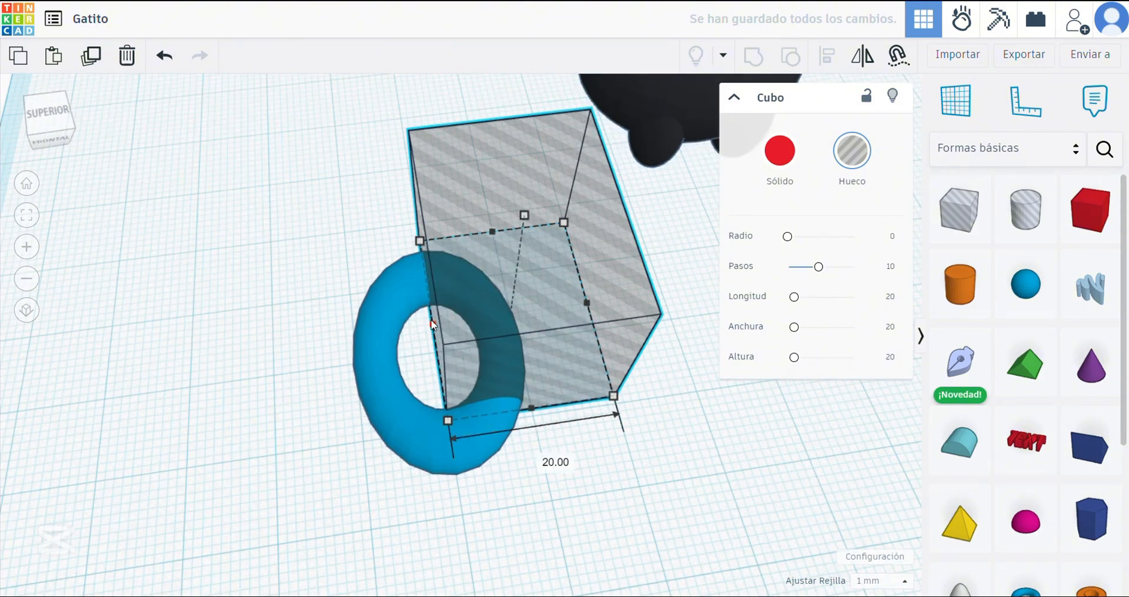
left_click_drag(435, 324, 443, 323)
left_click_drag(536, 412, 538, 397)
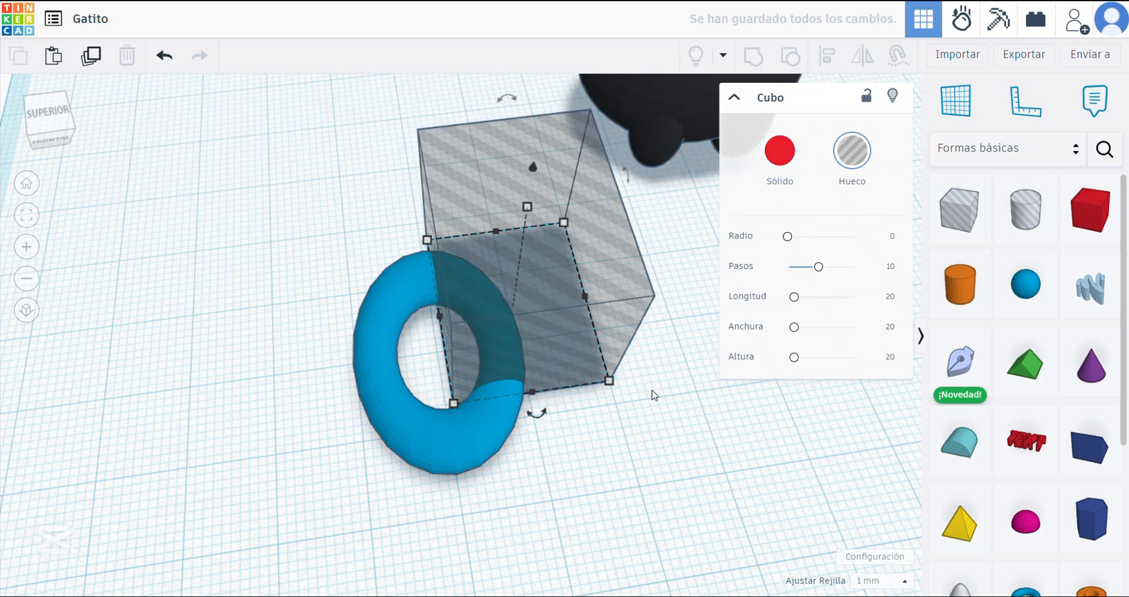
Group the torus with the box hole to cut out the overlap and leave a curved tail
left_click_drag(612, 478, 492, 278)
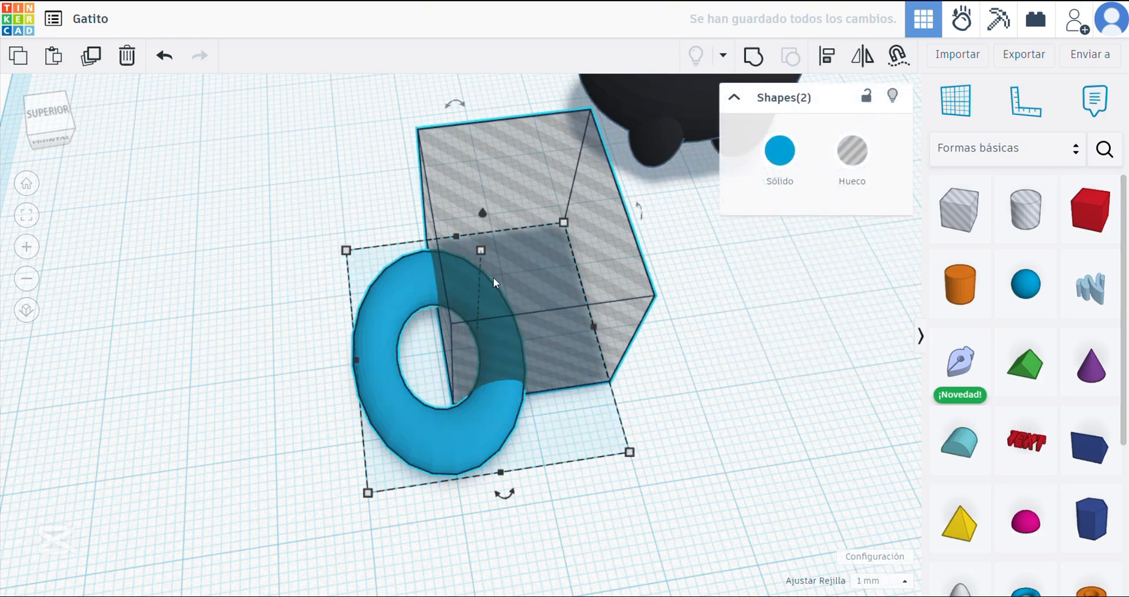
left_click(752, 61)
left_click(677, 292)
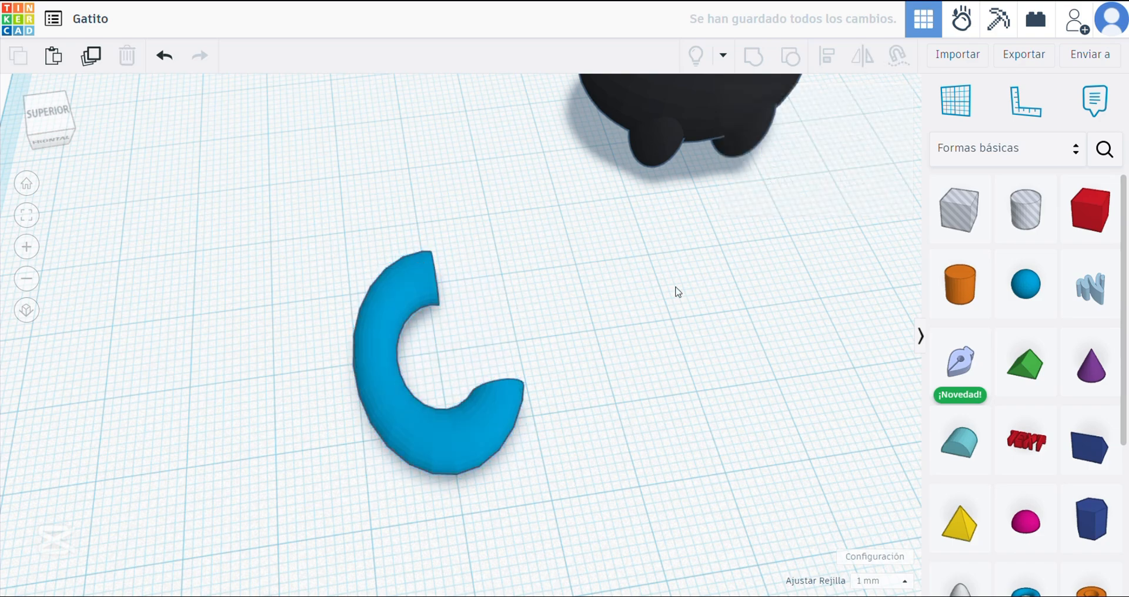
Color the curved tail shape black
left_click(510, 385)
left_click(776, 154)
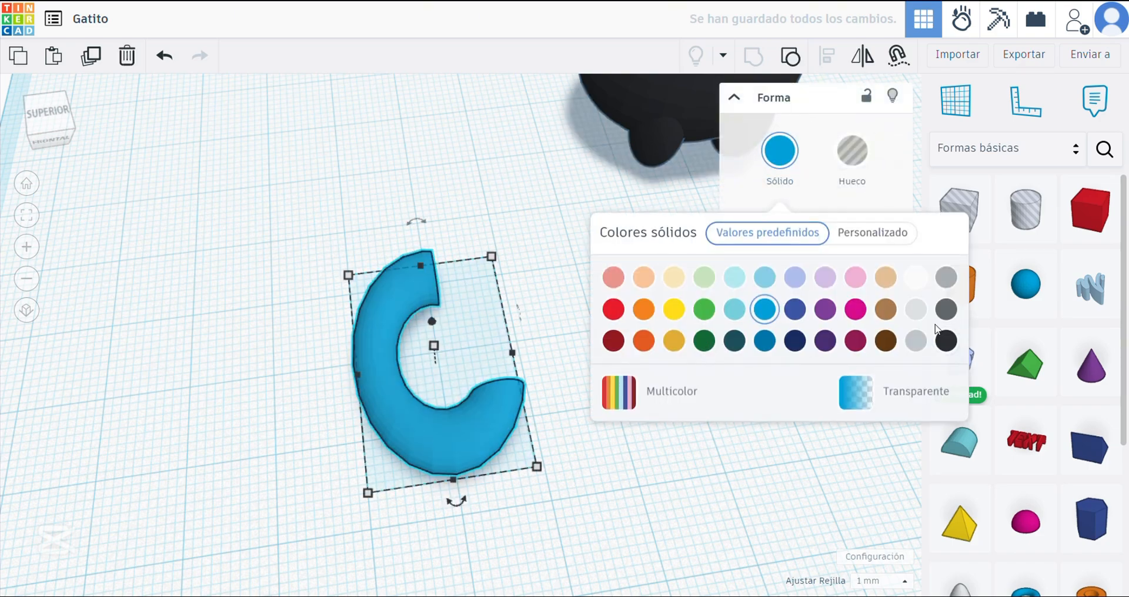
left_click(946, 341)
left_click(471, 397)
Move the tail against the cat's base so it curls around the left foot, checking its fit from several sides
left_click_drag(390, 368, 590, 124)
scroll(471, 414, "down", 2)
middle_click_drag(581, 247, 468, 409)
scroll(502, 321, "up", 3)
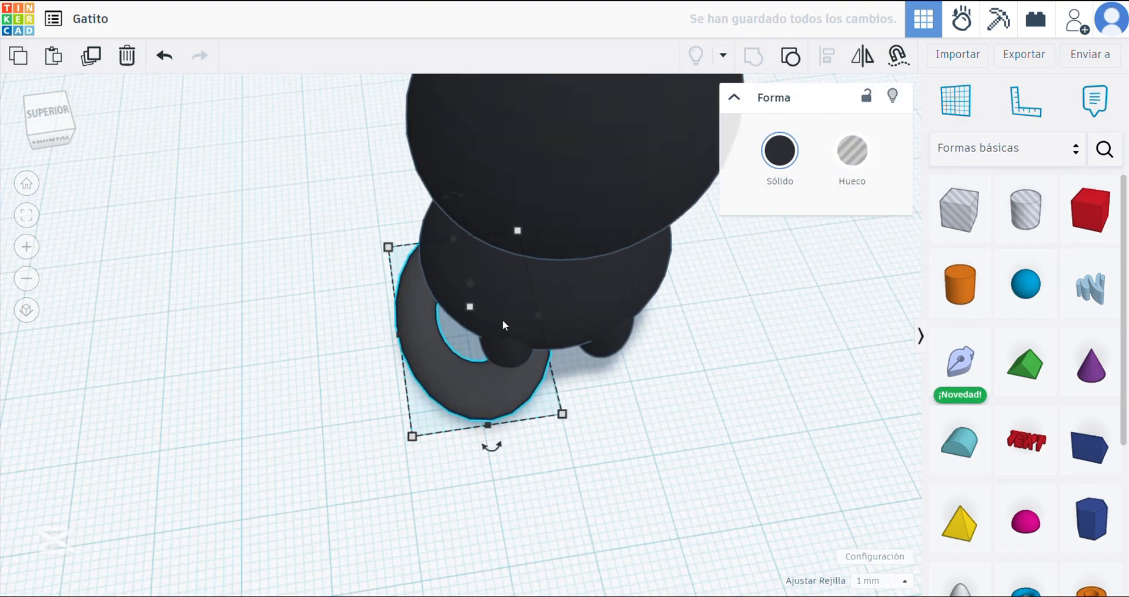
right_click_drag(503, 320, 404, 424)
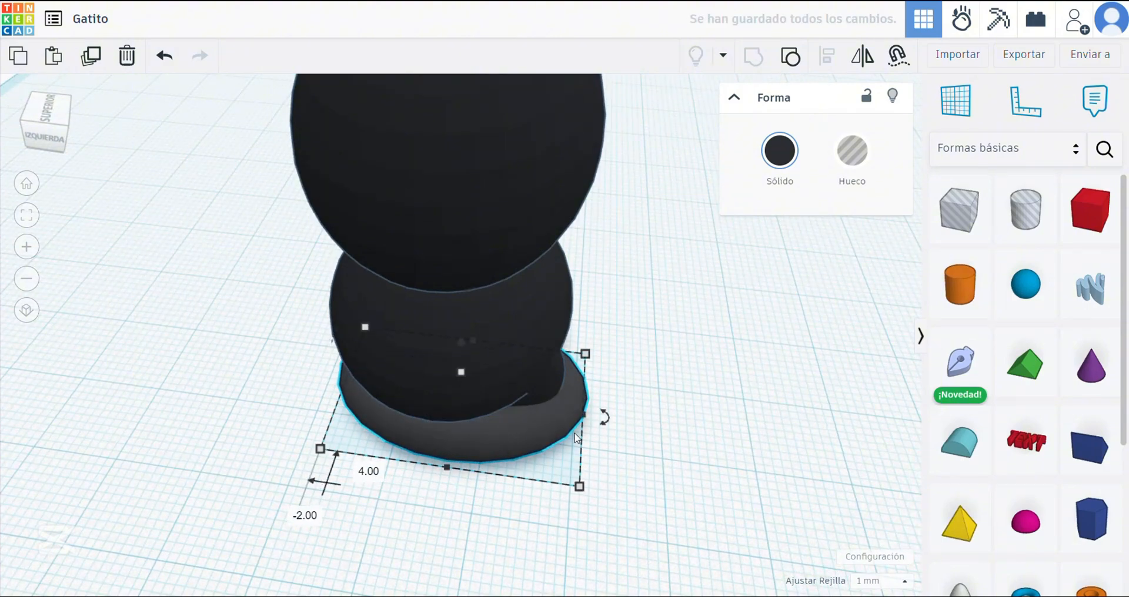
right_click_drag(582, 458, 454, 411)
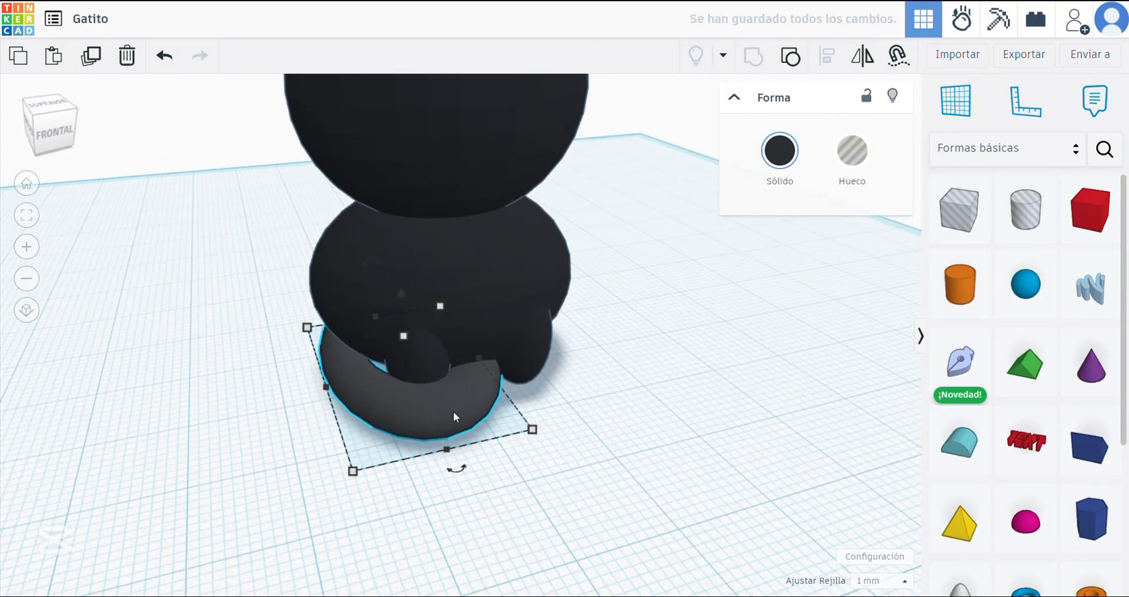
Lengthen the tail sideways to about 29 mm so it reaches farther around the body
left_click_drag(480, 359, 514, 350)
right_click_drag(308, 390, 428, 395)
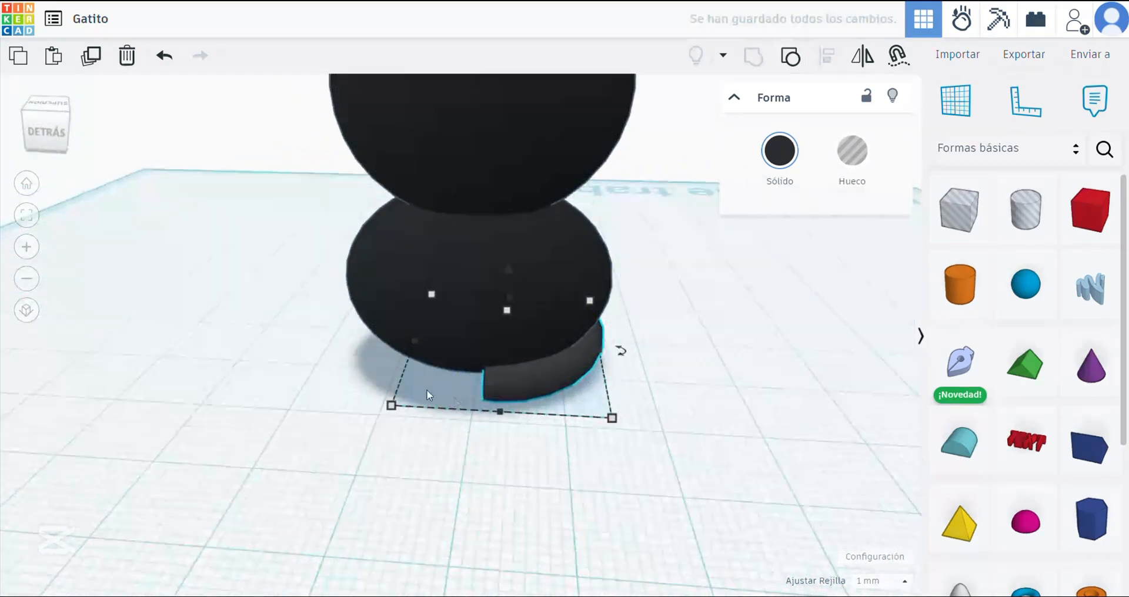
left_click_drag(414, 341, 397, 322)
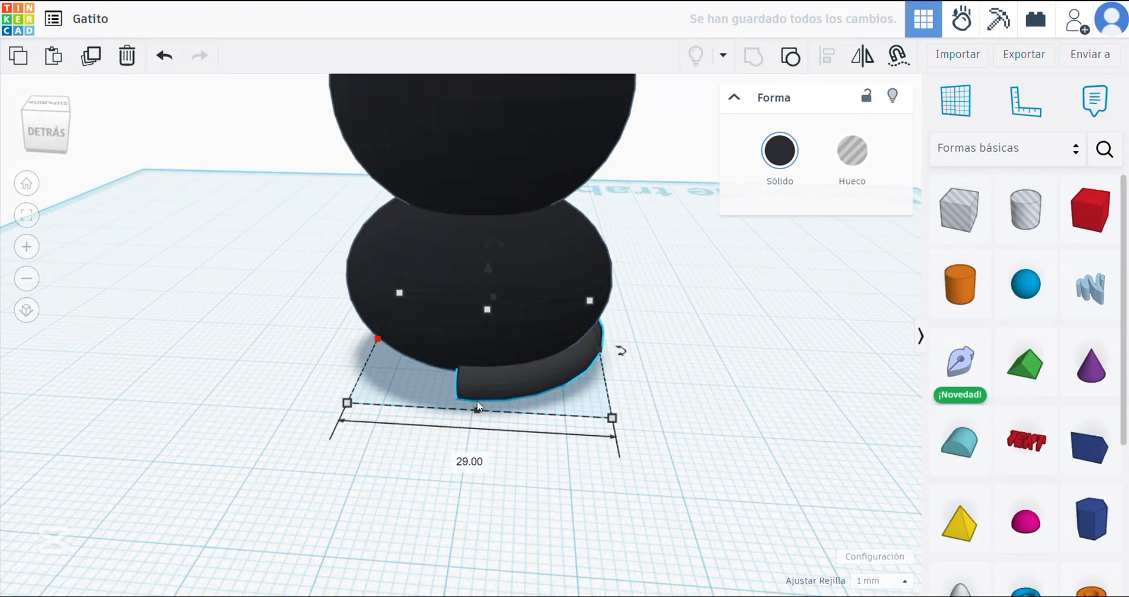
Adjust the tail's depth slightly and rotate it about 29° on the workplane so it curls around the body
left_click_drag(478, 408, 480, 386)
right_click_drag(567, 380, 351, 365)
right_click_drag(691, 314, 656, 367)
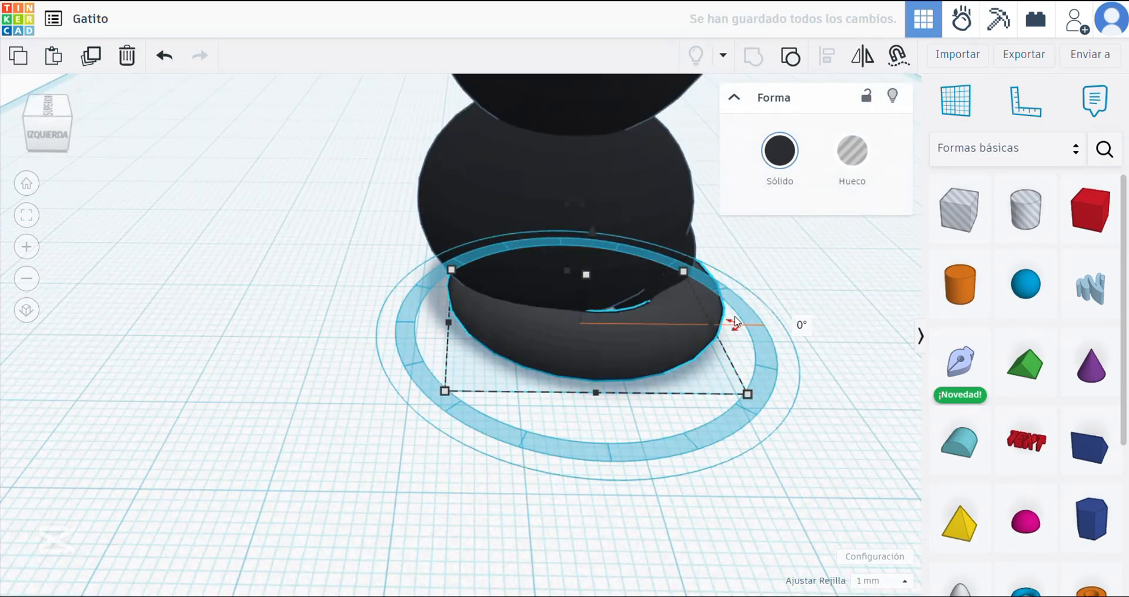
left_click_drag(735, 318, 803, 385)
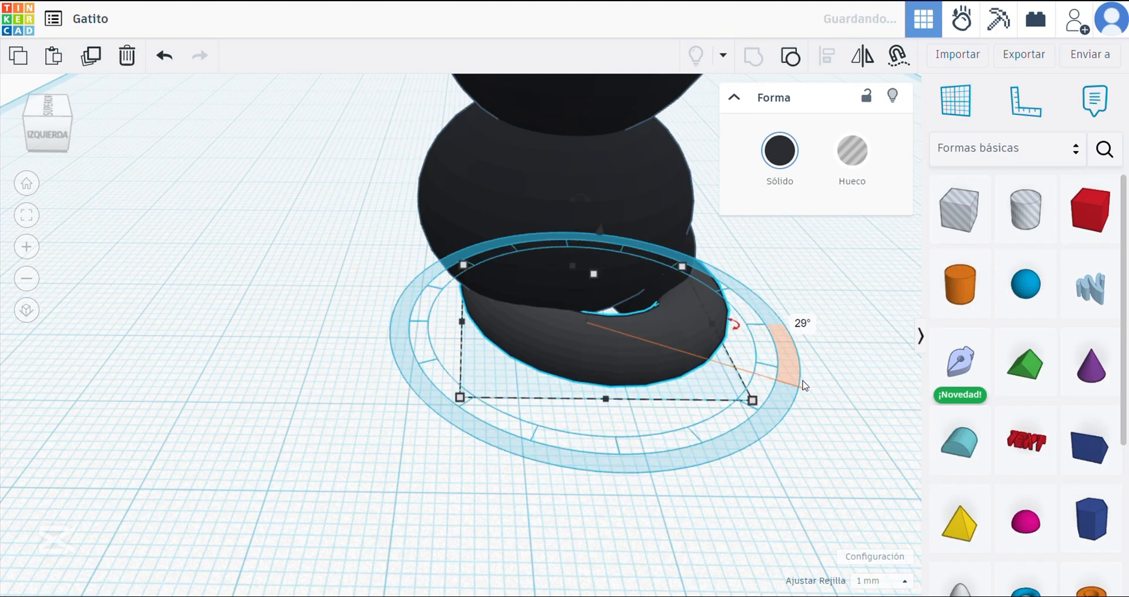
left_click(801, 388)
right_click_drag(738, 387, 584, 387)
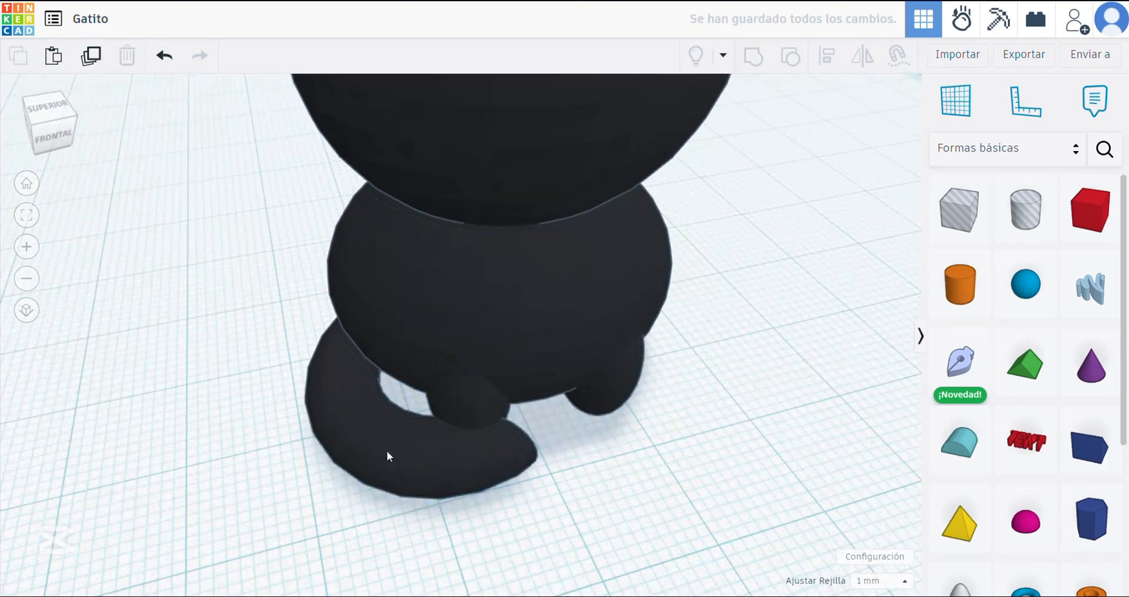
Nudge the tail in small steps so it tucks against the cat's front foot and body
left_click(493, 436)
key("Up")
key("Right")
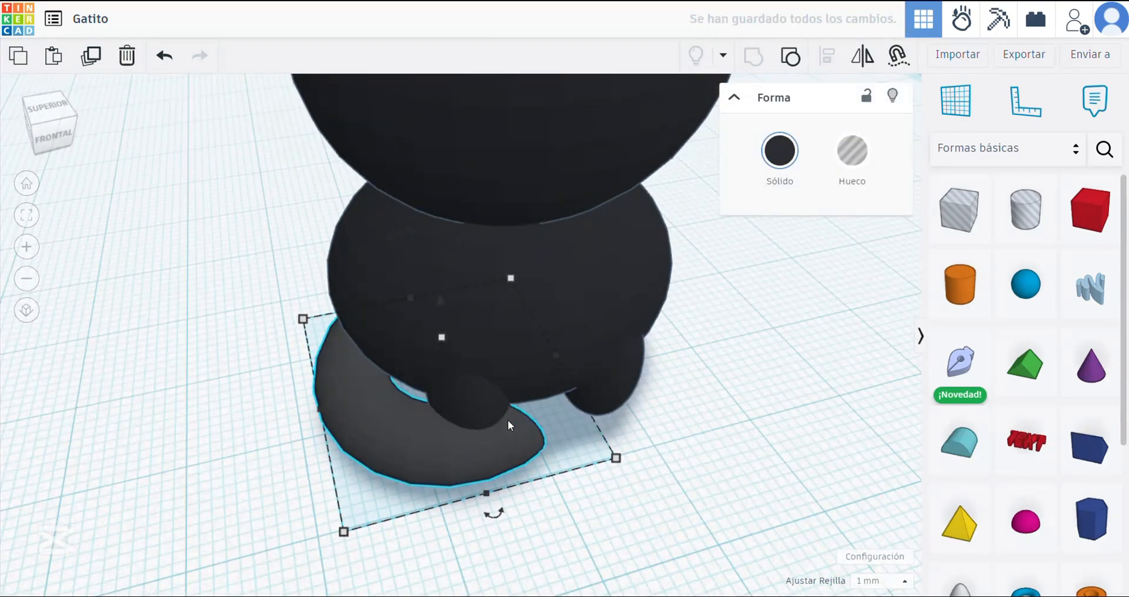
key("Down")
left_click(680, 396)
right_click_drag(681, 396, 631, 375)
scroll(631, 375, "down", 5)
Duplicate the head sphere and shrink the copy into a narrow upright ear shape 6 mm deep
left_click(396, 315)
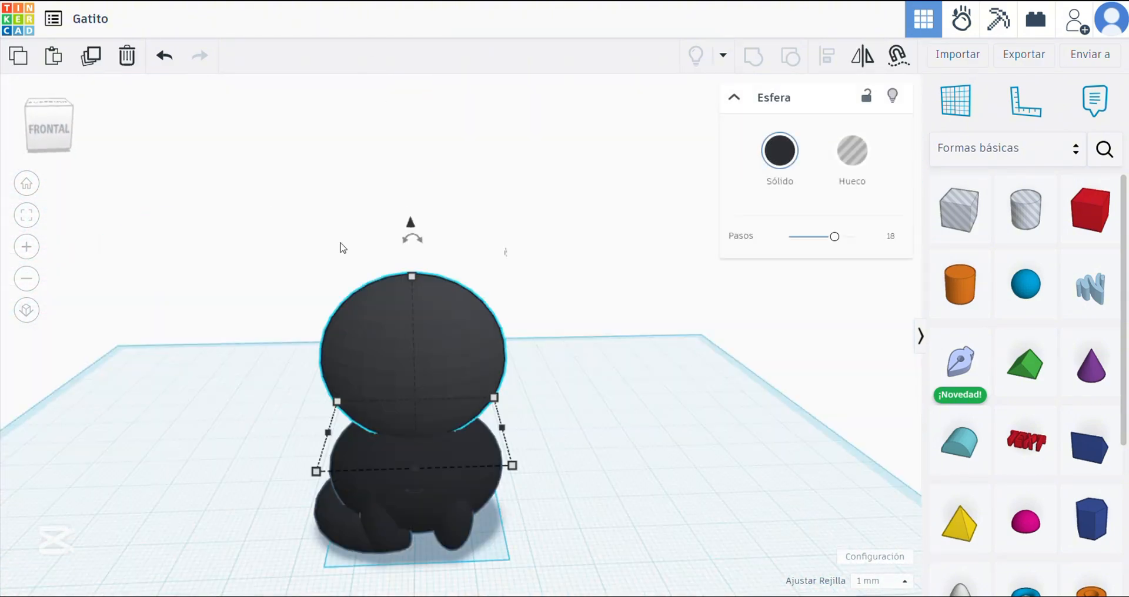
left_click(99, 58)
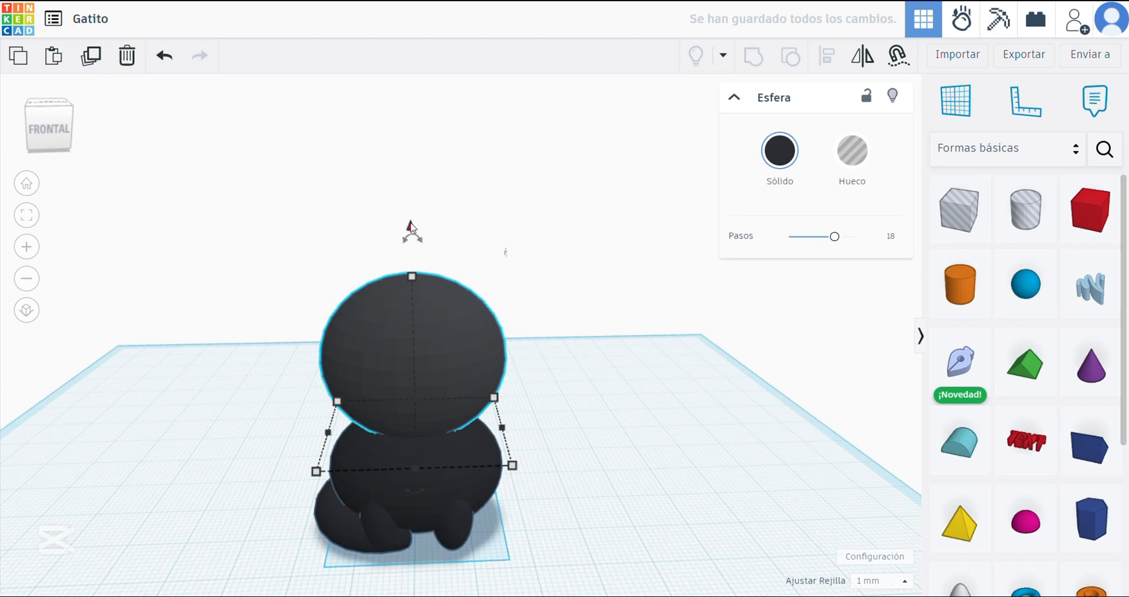
left_click_drag(411, 229, 438, 193)
left_click_drag(503, 370, 411, 366)
left_click_drag(360, 196, 359, 252)
left_click_drag(323, 369, 355, 370)
left_click_drag(390, 338, 387, 369)
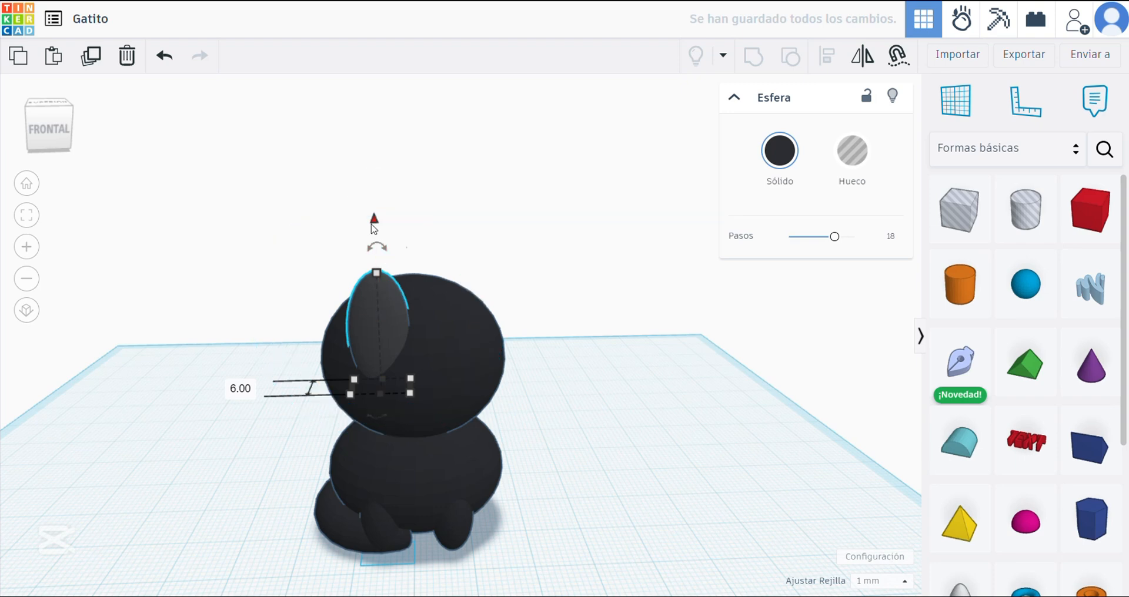
Tilt the ear outward and raise it above the head
left_click_drag(376, 248, 354, 241)
scroll(394, 292, "up", 3)
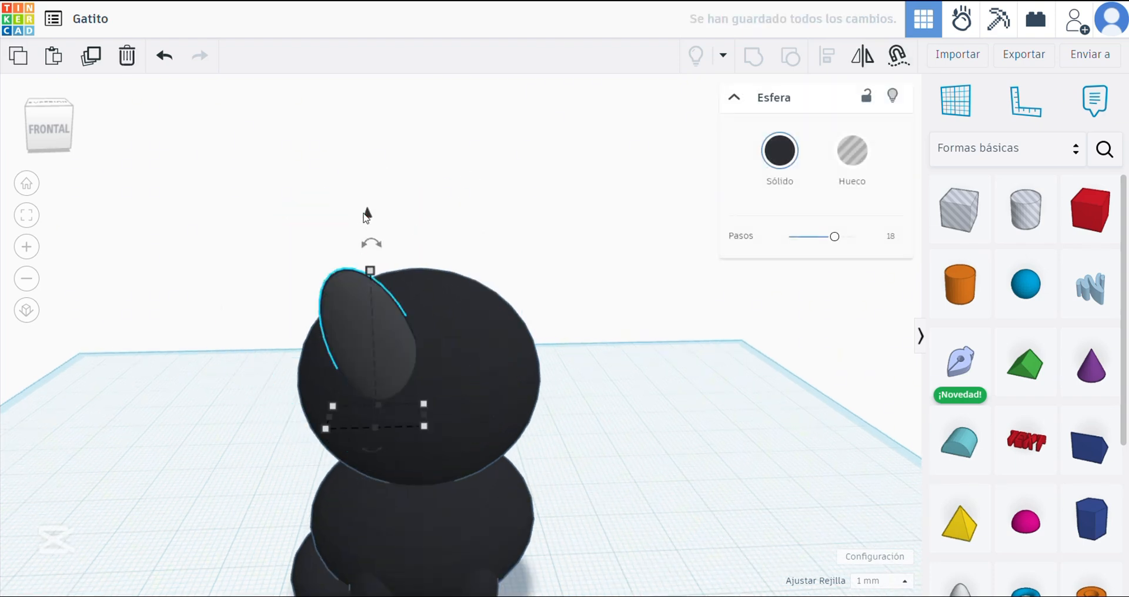
left_click_drag(366, 216, 365, 179)
Move the ear back and outward onto the upper left of the head, then lower it 3 mm
key("Up")
key("Up")
key("Up")
key("Up")
key("Up")
key("Up")
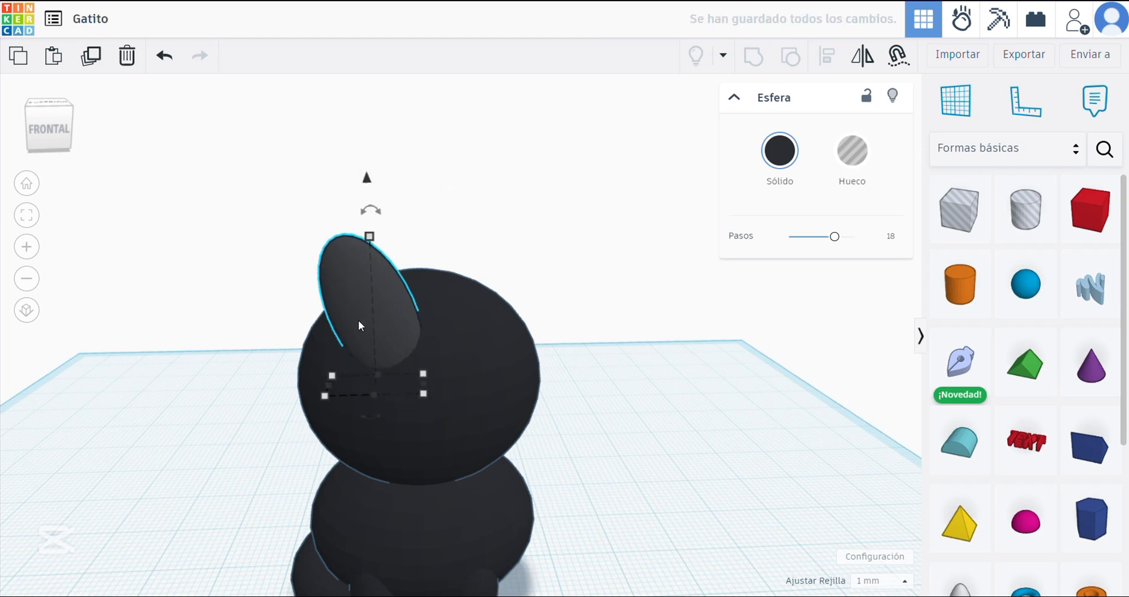
key("Left")
key("Left")
key("Left")
key("Left")
key("Left")
key("Left")
key("Left")
key("Left")
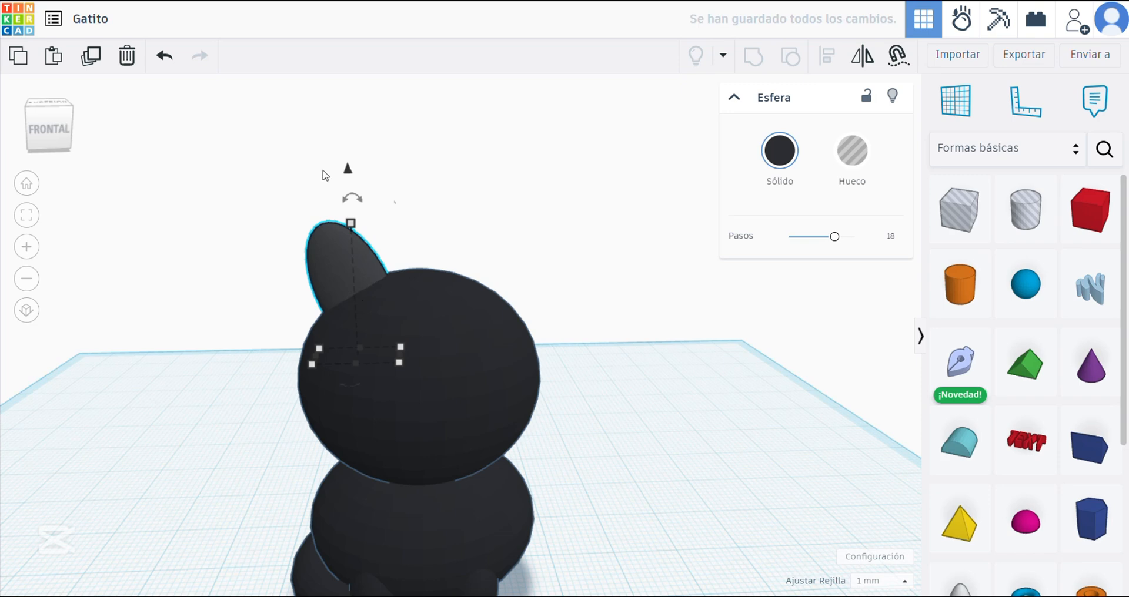
left_click_drag(347, 170, 346, 193)
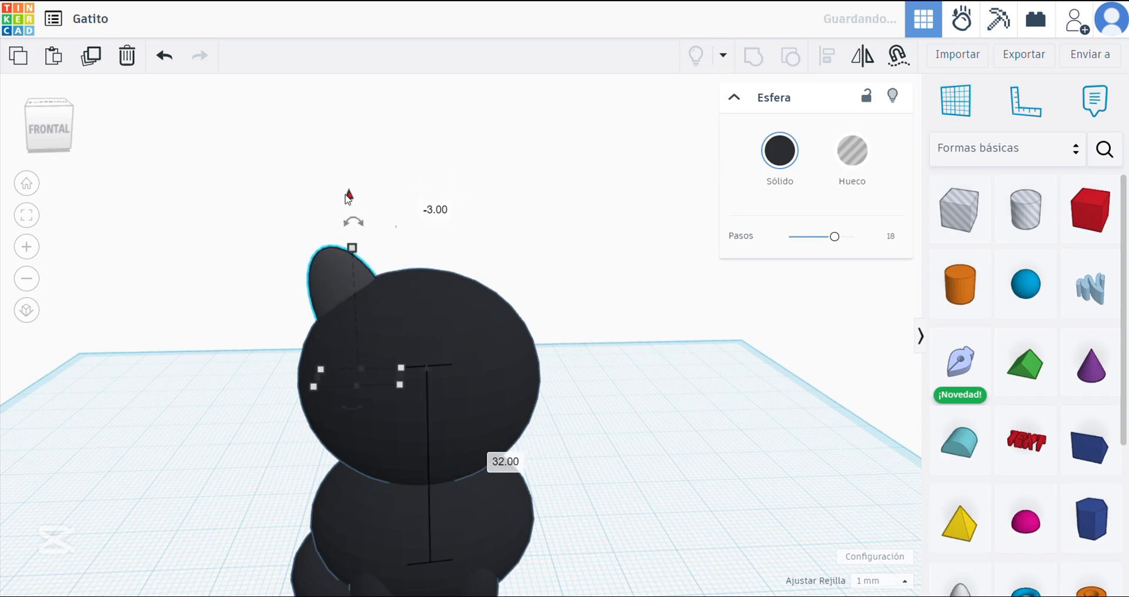
Duplicate the finished ear and move the copy toward the right side of the head
left_click(91, 57)
key("Right")
key("Right")
key("Right")
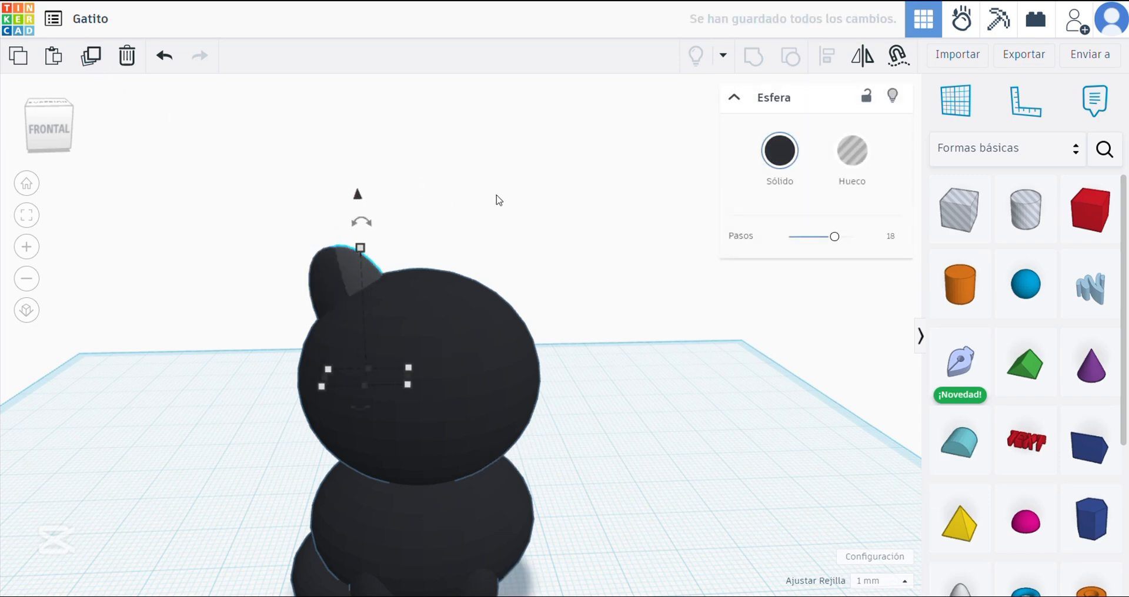
key("shift+Right")
key("shift+Right")
key("shift+Right")
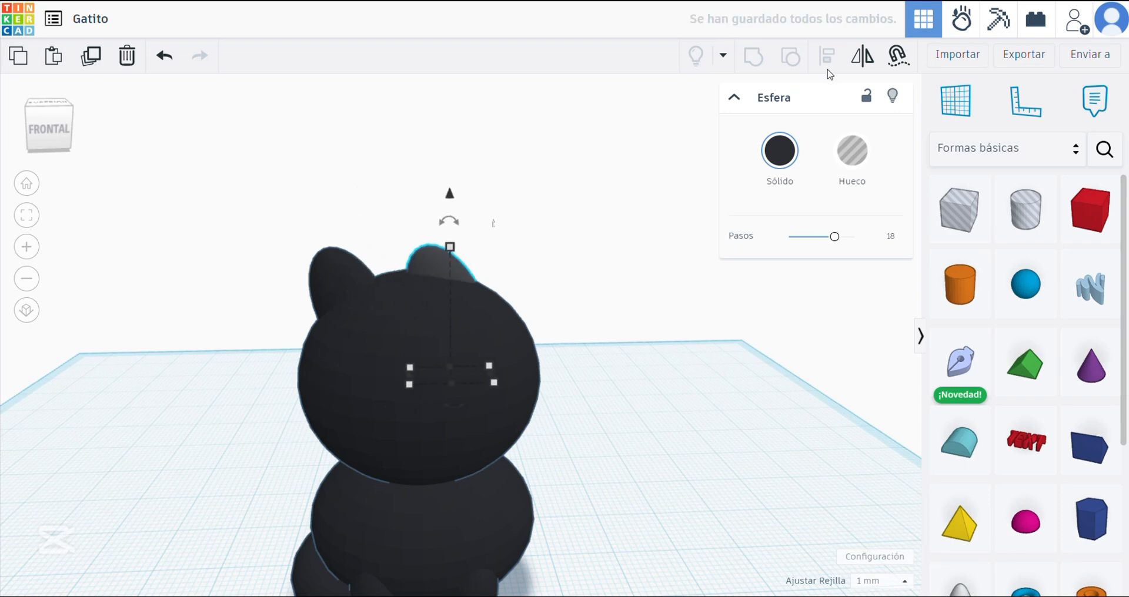
Mirror the copied ear horizontally and shift it right until it sits symmetrically opposite the first ear
left_click(474, 400)
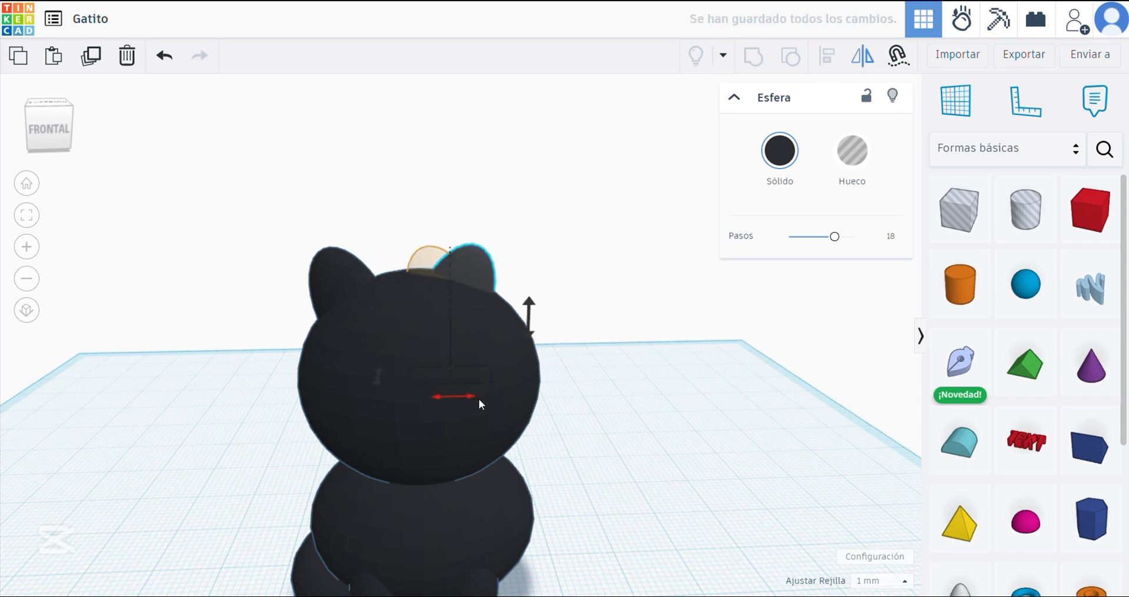
key("Right")
key("Right")
key("Right")
key("Right")
key("Right")
key("Right")
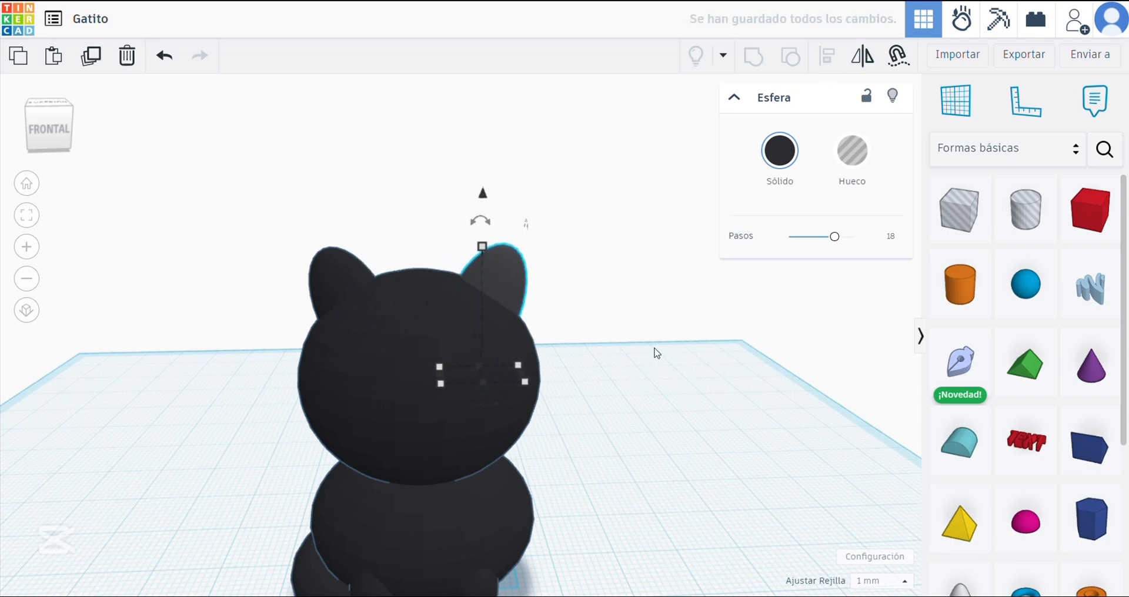
left_click(569, 335)
scroll(542, 358, "down", 2)
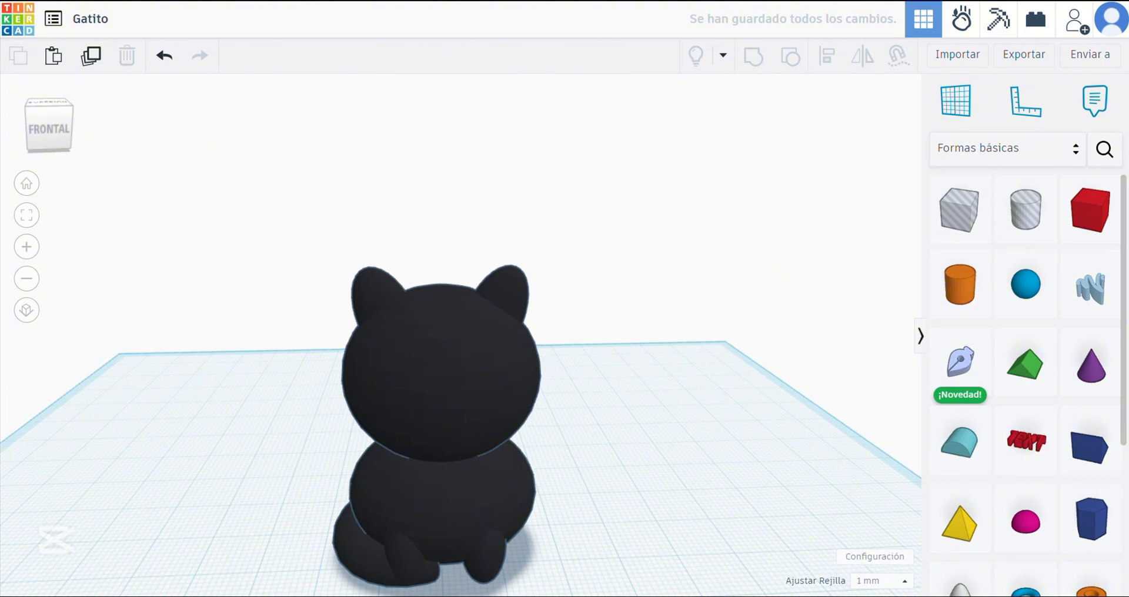
Duplicate the head sphere, raise the copy 9 mm and narrow it to 15 mm wide by 28 mm deep
key("ctrl+d")
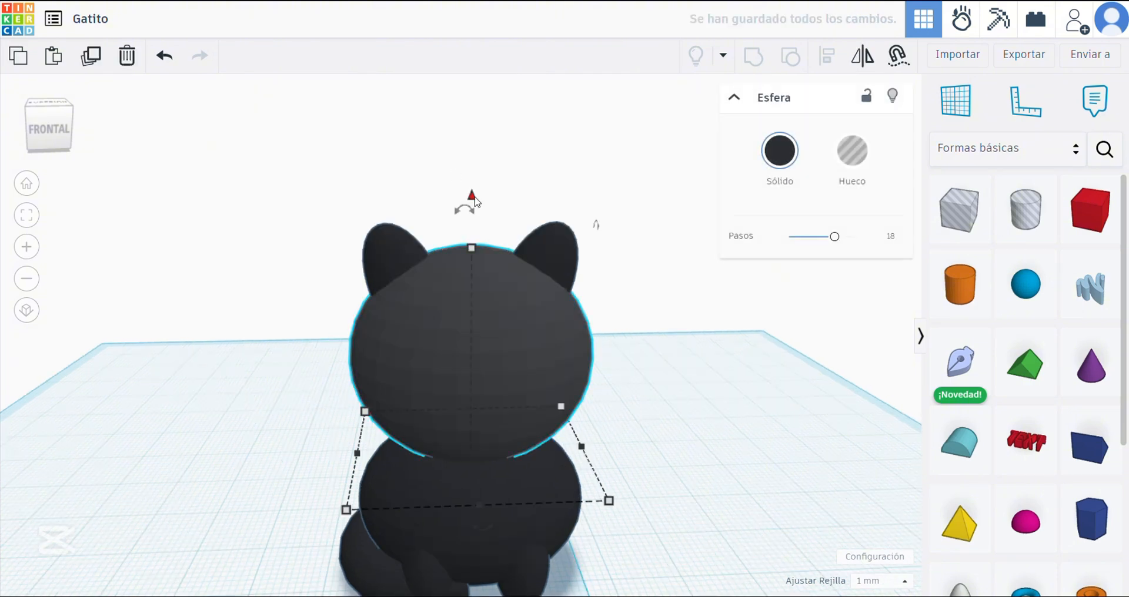
left_click_drag(472, 197, 496, 115)
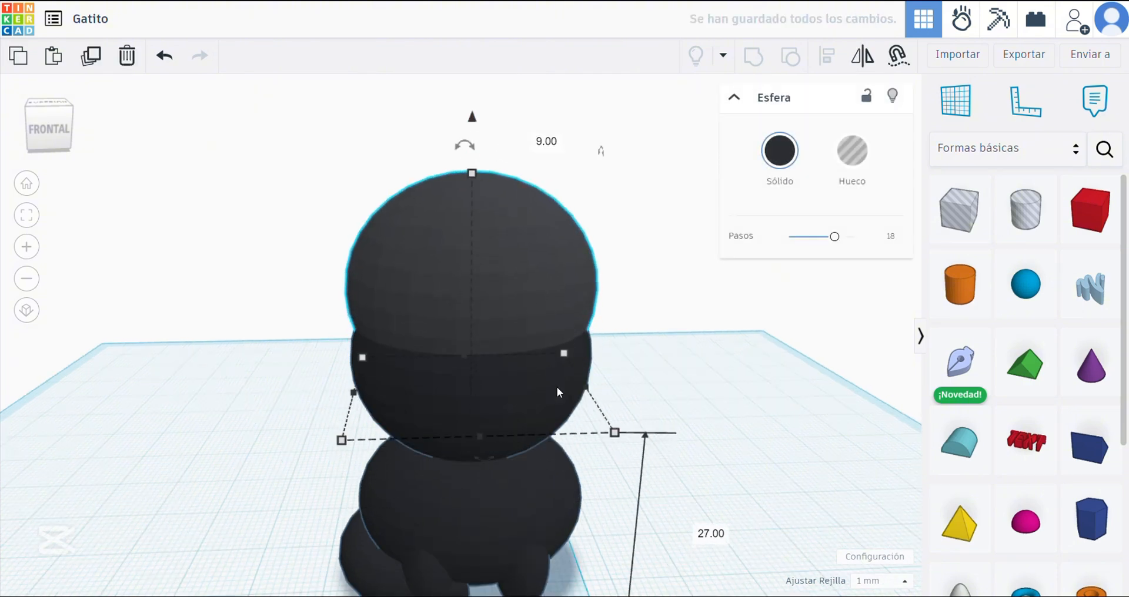
left_click_drag(614, 432, 381, 291)
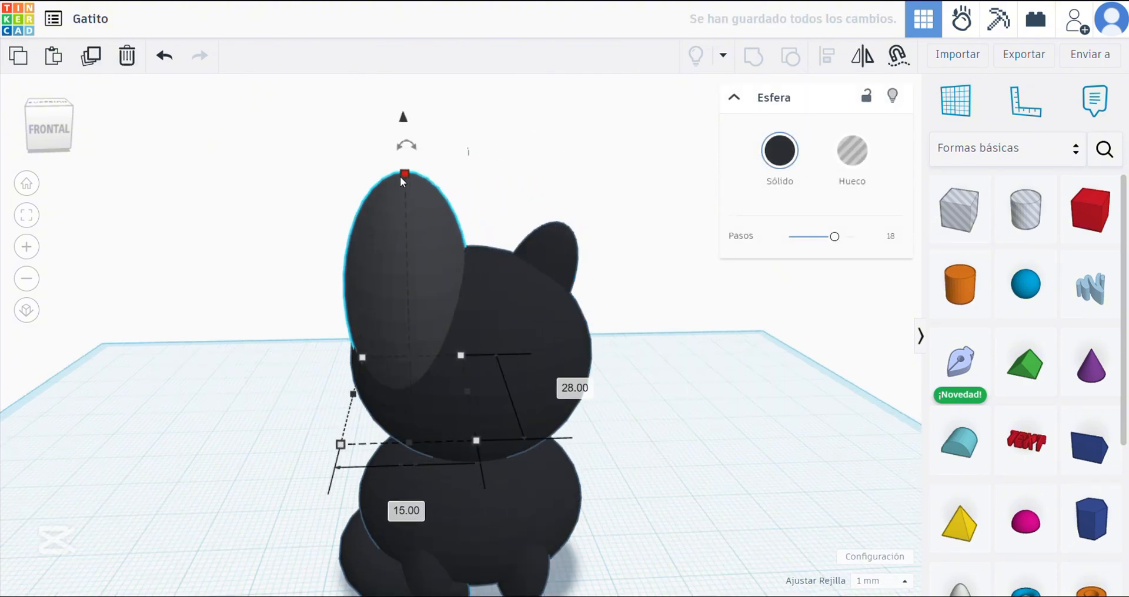
Shrink the copied sphere to an eye about 11 mm wide and raise it to eye level on the face
left_click_drag(404, 174, 408, 312)
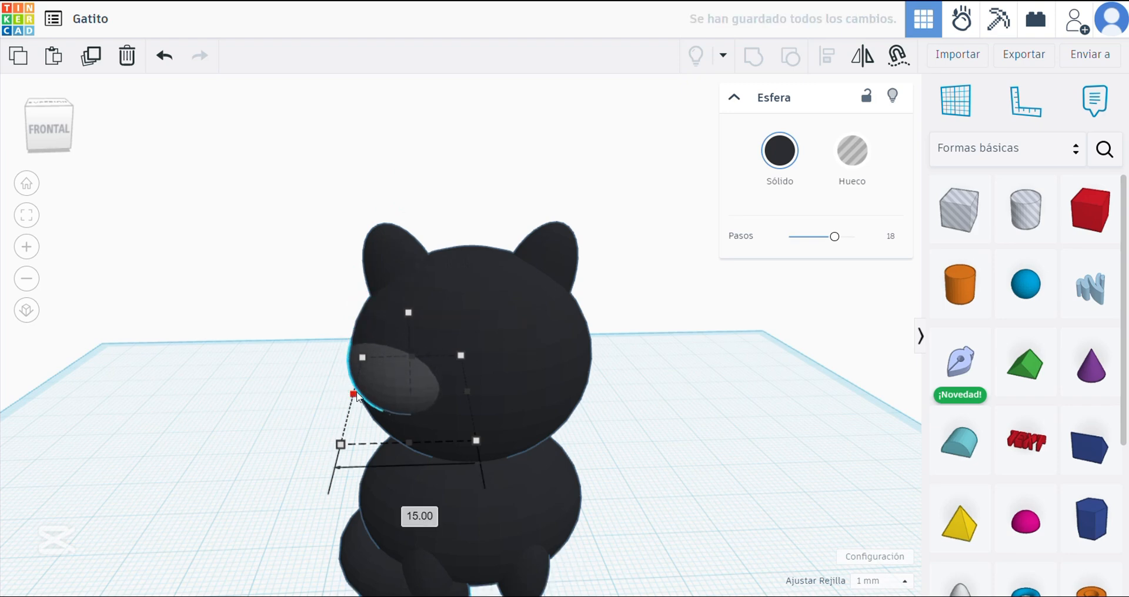
left_click_drag(357, 397, 380, 397)
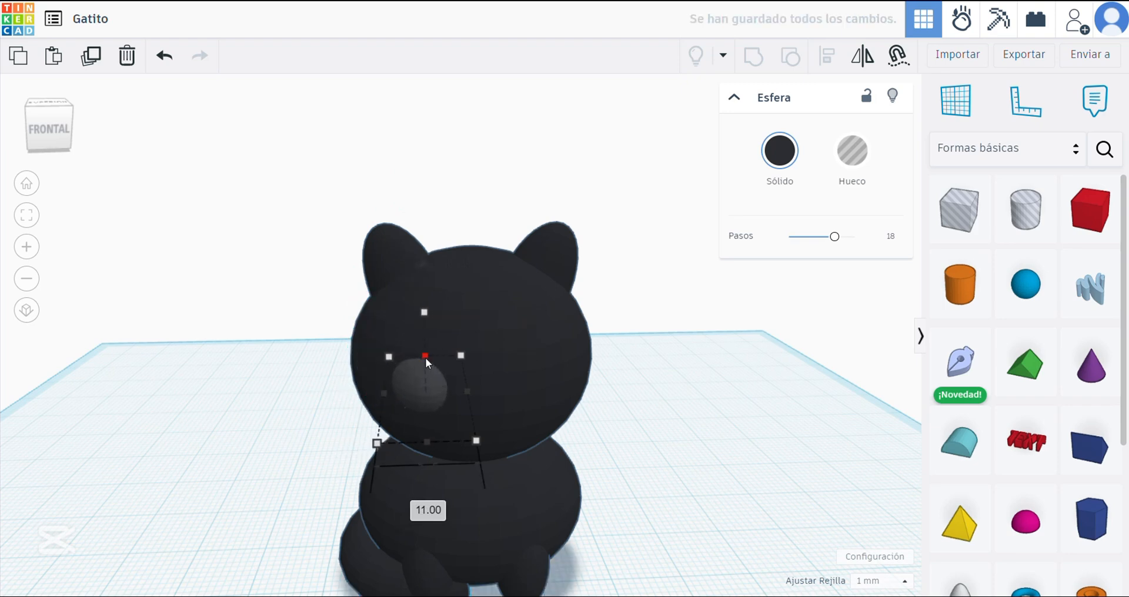
left_click_drag(425, 356, 435, 412)
left_click_drag(411, 337, 419, 252)
right_click_drag(388, 398, 421, 378)
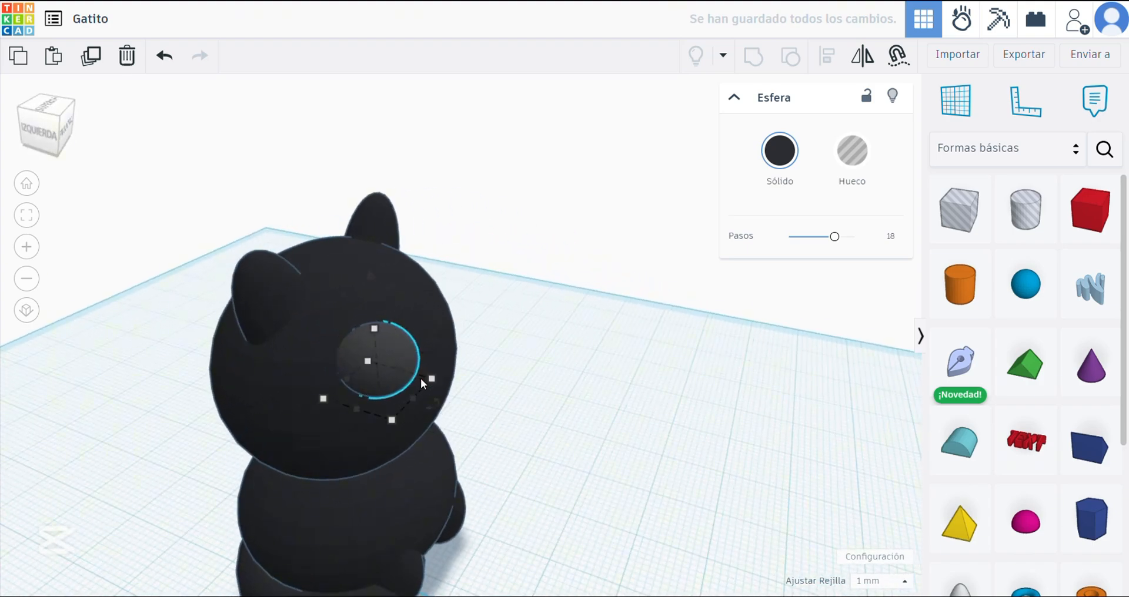
Color the eye sphere white
left_click(780, 150)
left_click(915, 272)
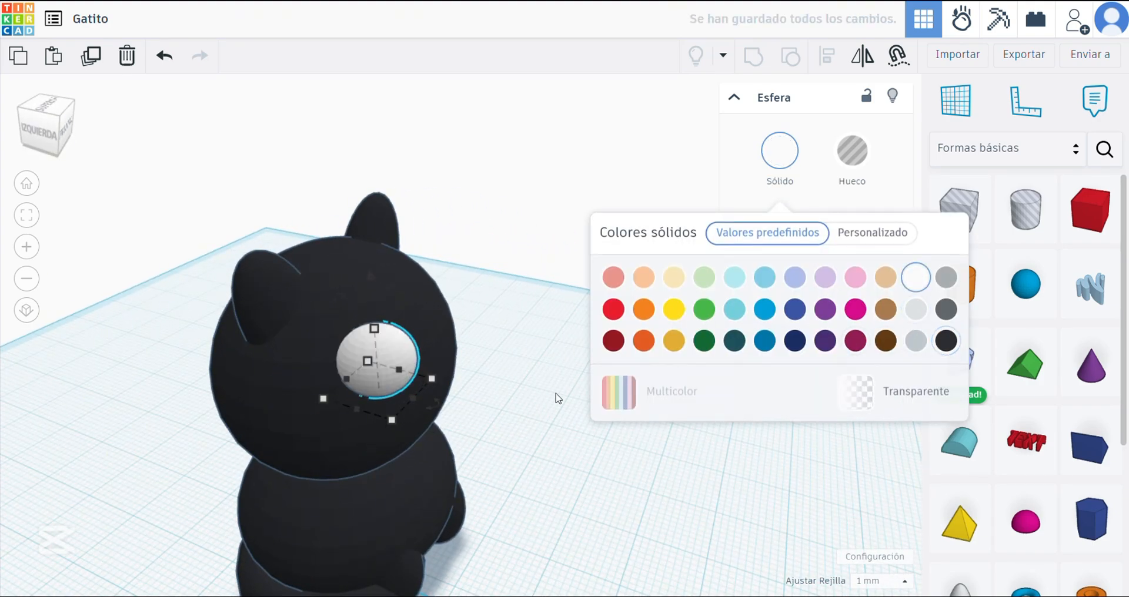
right_click_drag(557, 396, 460, 379)
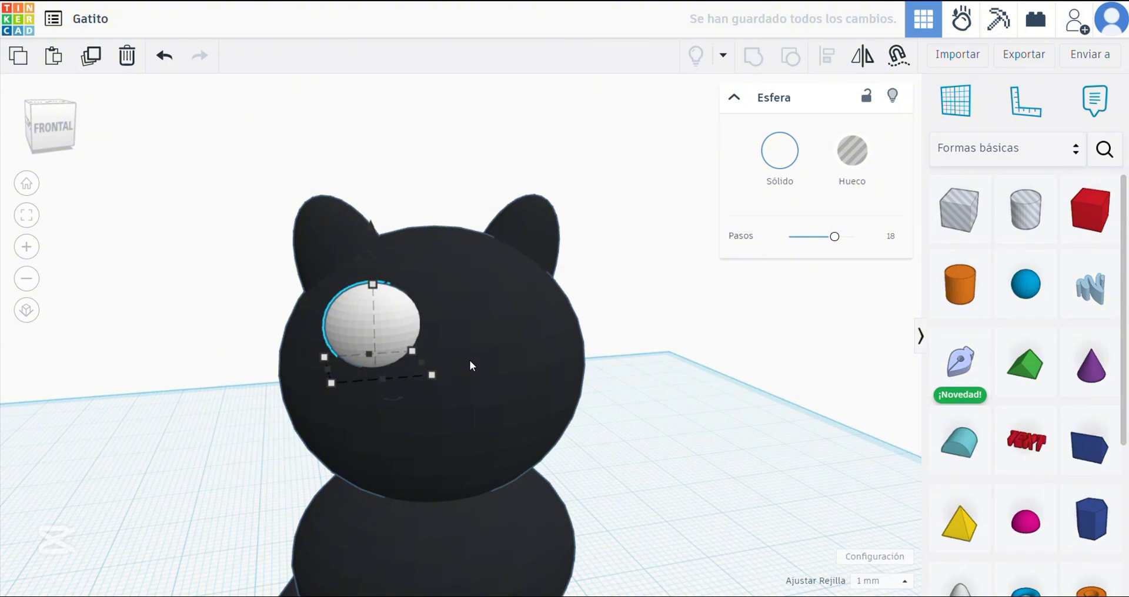
Adjust the white eye's position so it sits partly embedded in the left side of the face
key("Up")
key("Up")
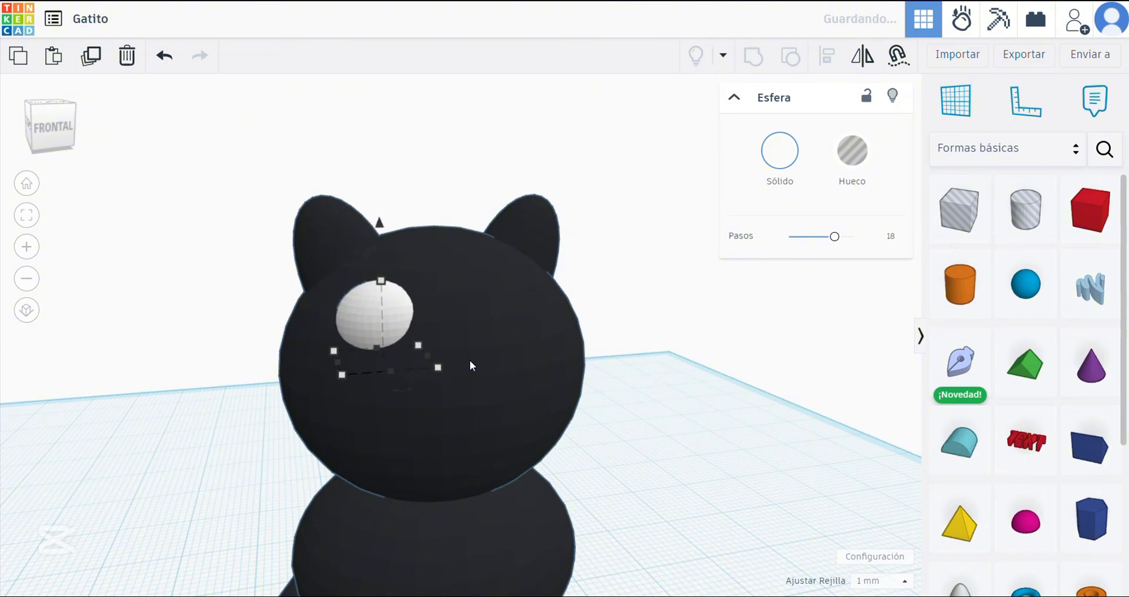
key("Right")
key("Right")
right_click_drag(461, 356, 108, 90)
Duplicate the white eye and move the copy across to the right side of the face
left_click(93, 63)
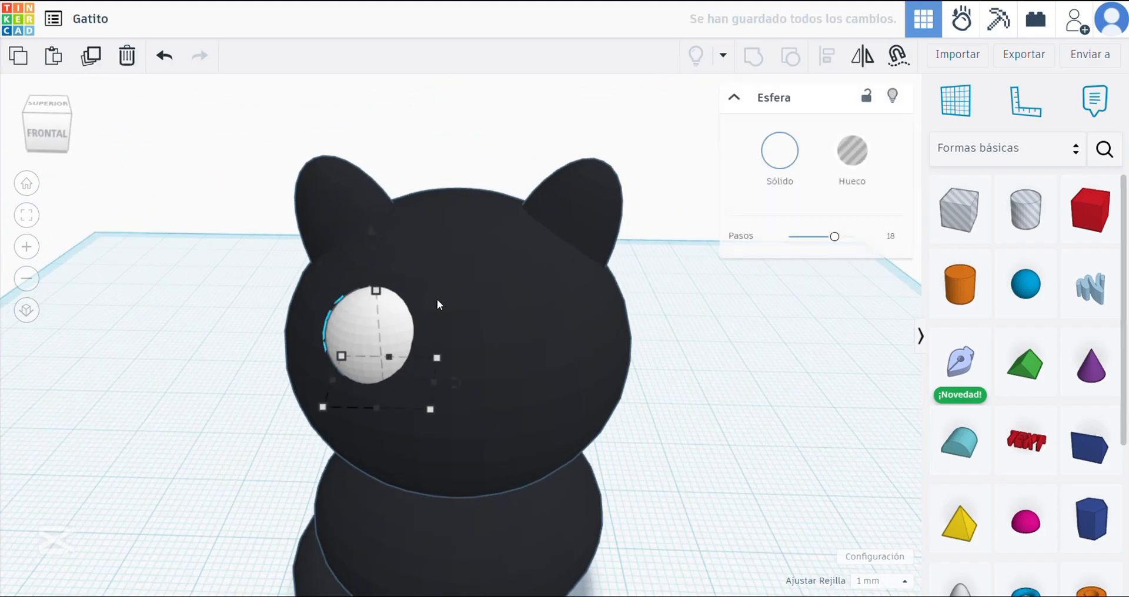
key("Right")
key("Right")
key("Right")
key("Right")
key("Right")
key("Right")
key("Right")
key("Right")
key("Right")
key("Right")
key("Right")
key("Right")
key("Right")
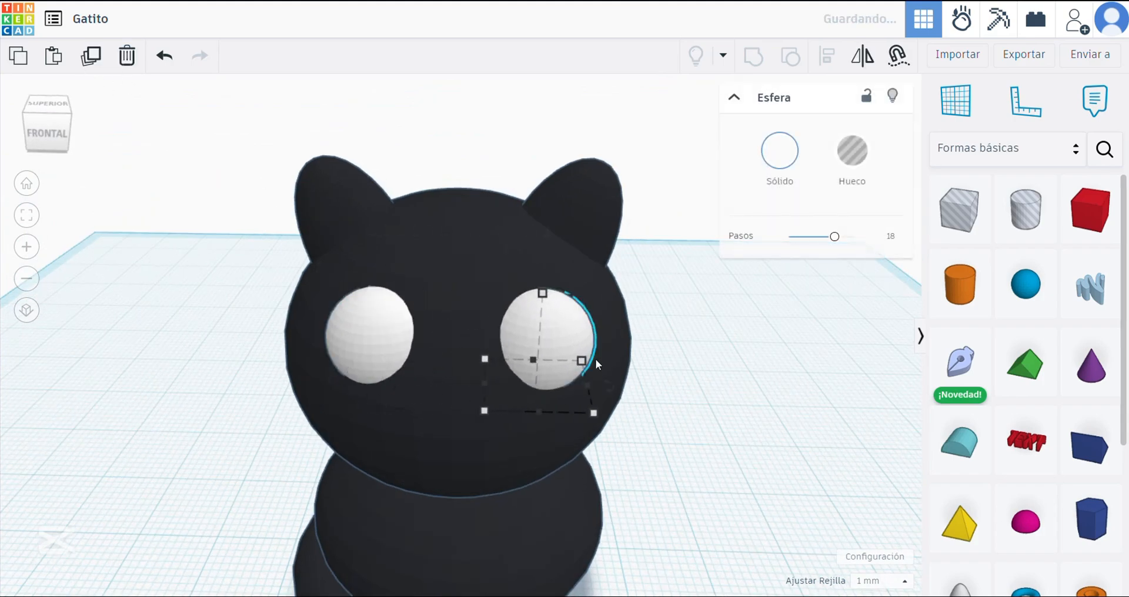
right_click_drag(668, 396, 656, 414)
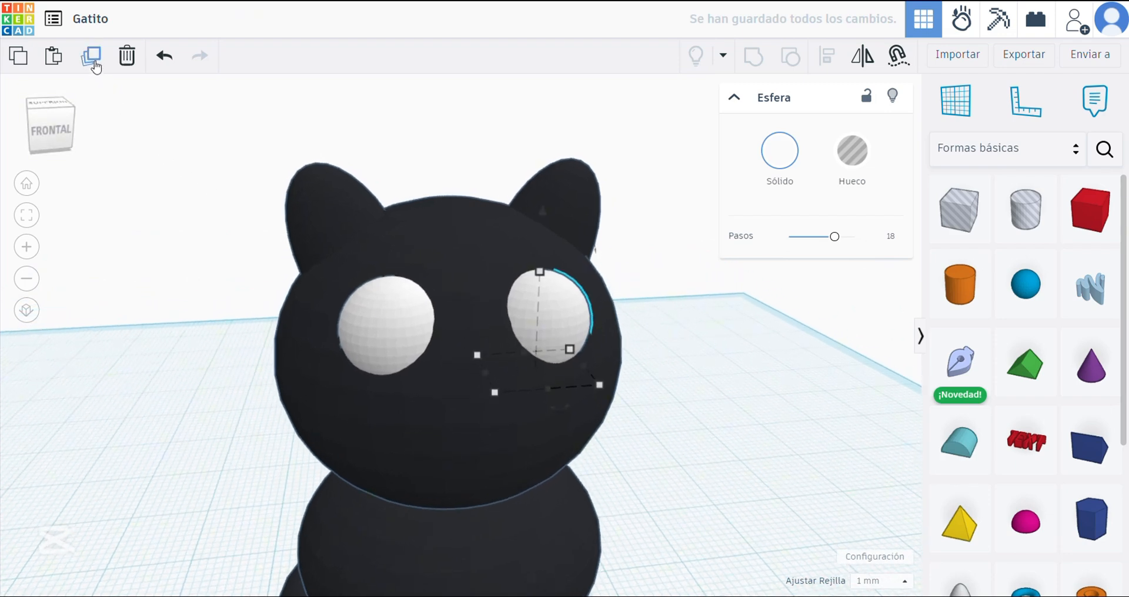
Duplicate the right eye and move the copy between the two eyes
left_click(95, 65)
key("Delete")
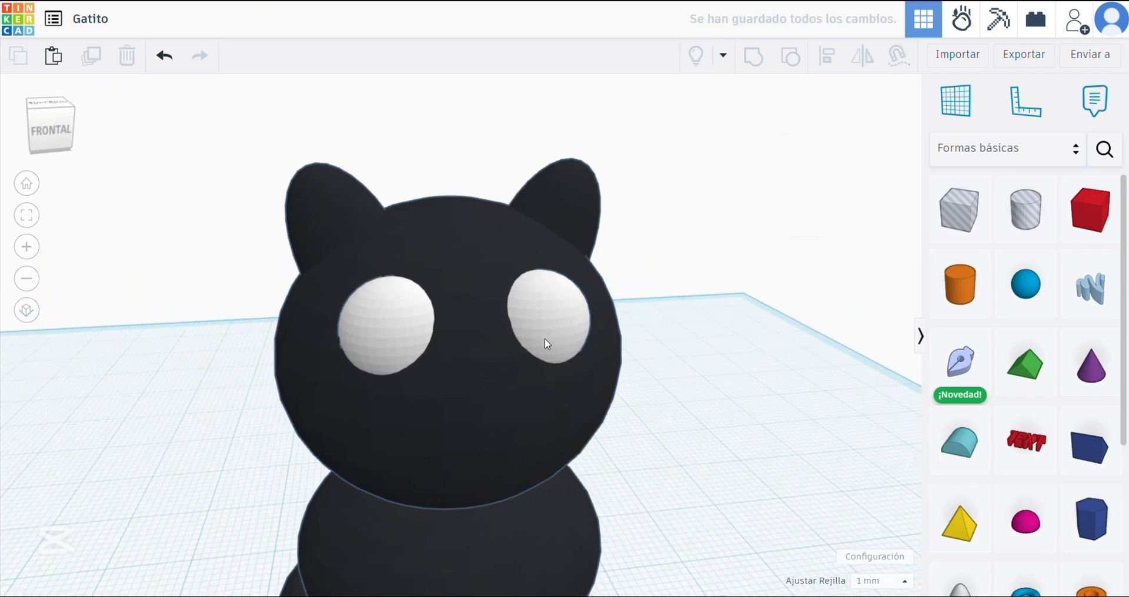
left_click(547, 345)
key("Left")
key("Left")
key("Left")
key("Left")
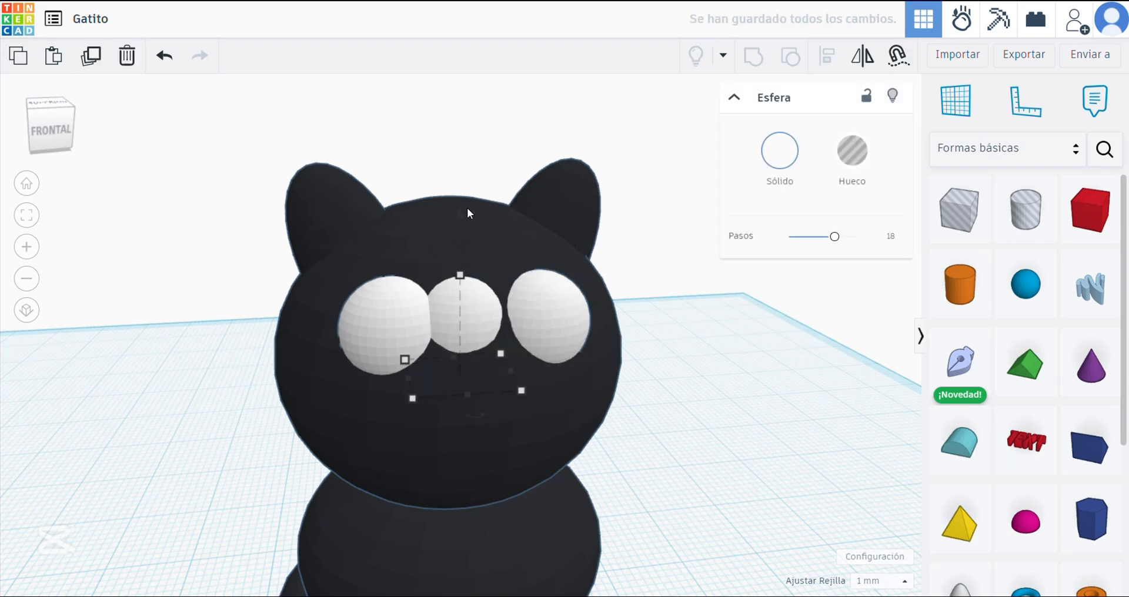
Lower the middle white sphere below the eyes and bring it forward out of the face
key("Delete")
left_click_drag(468, 248, 481, 303)
key("Down")
key("Down")
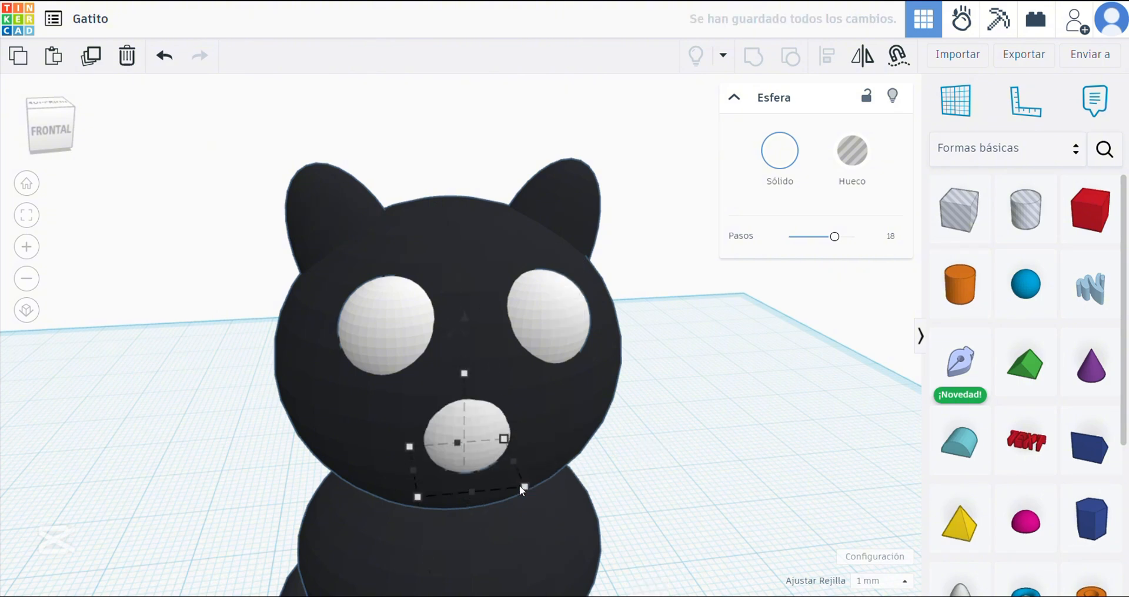
Shrink the lower white sphere into a nose shape, with its height set to 5 mm and its width reduced
left_click_drag(522, 486, 497, 489)
left_click_drag(453, 452, 456, 422)
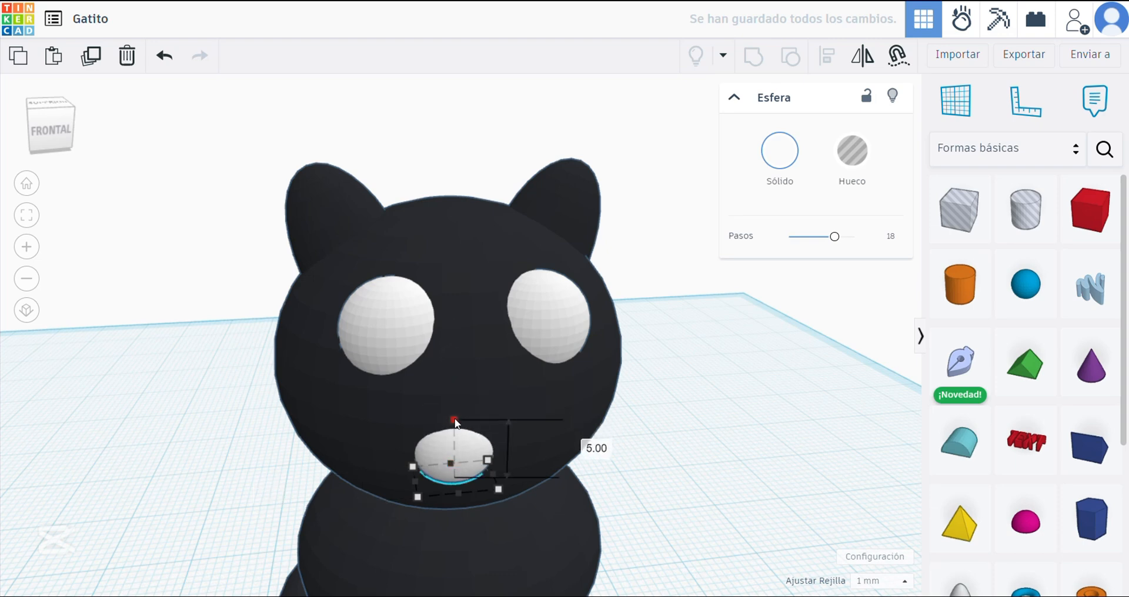
left_click_drag(484, 465, 474, 470)
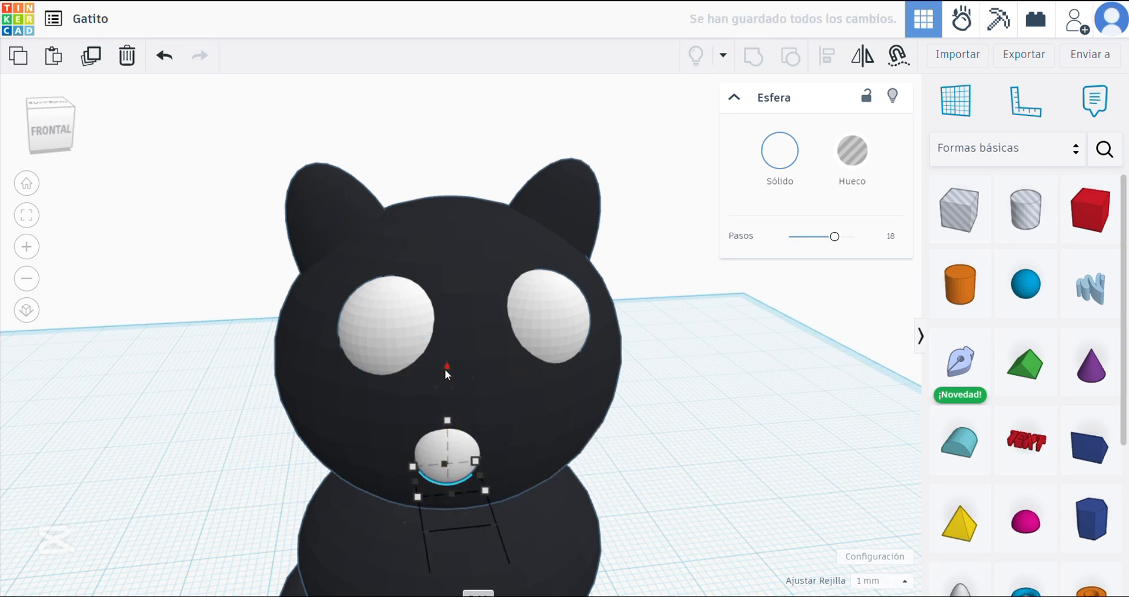
Raise the small white sphere to just below the eyes, colour it black and shift it slightly left
left_click_drag(445, 369, 442, 297)
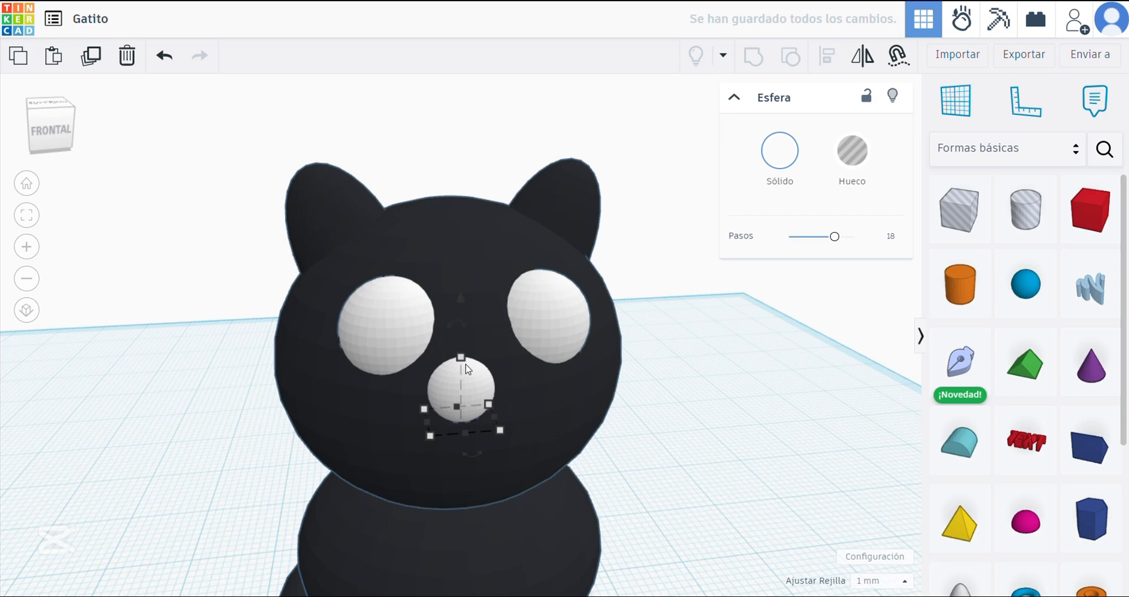
left_click(781, 160)
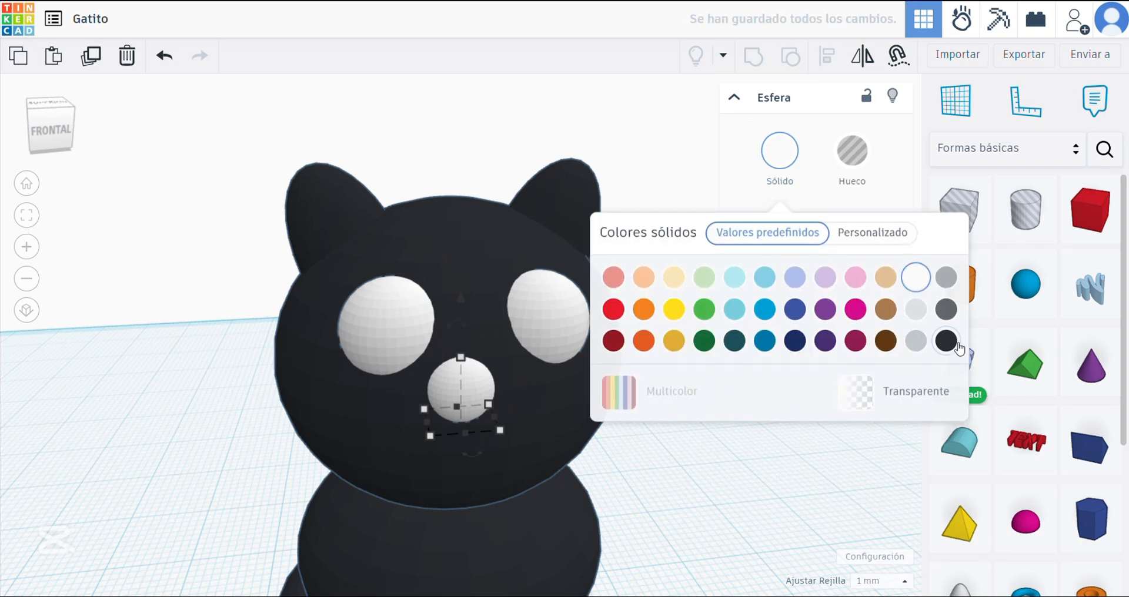
left_click(956, 344)
left_click_drag(490, 401, 477, 402)
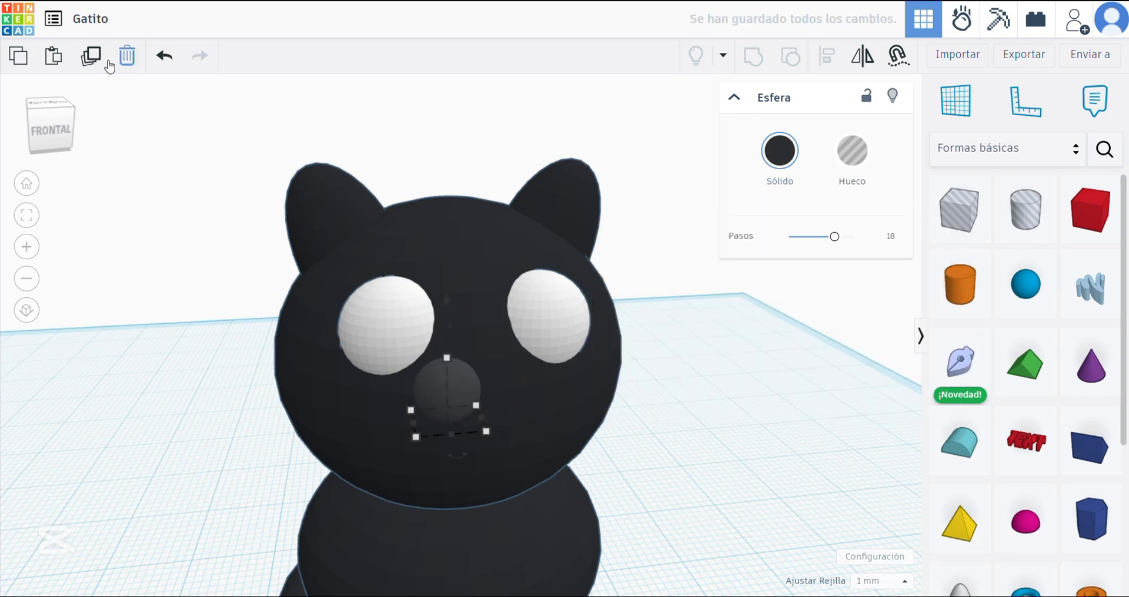
Duplicate the small black sphere and move the copy right so the two overlap side by side as a muzzle
left_click(108, 64)
key("Right")
key("Right")
key("Right")
key("Right")
key("Right")
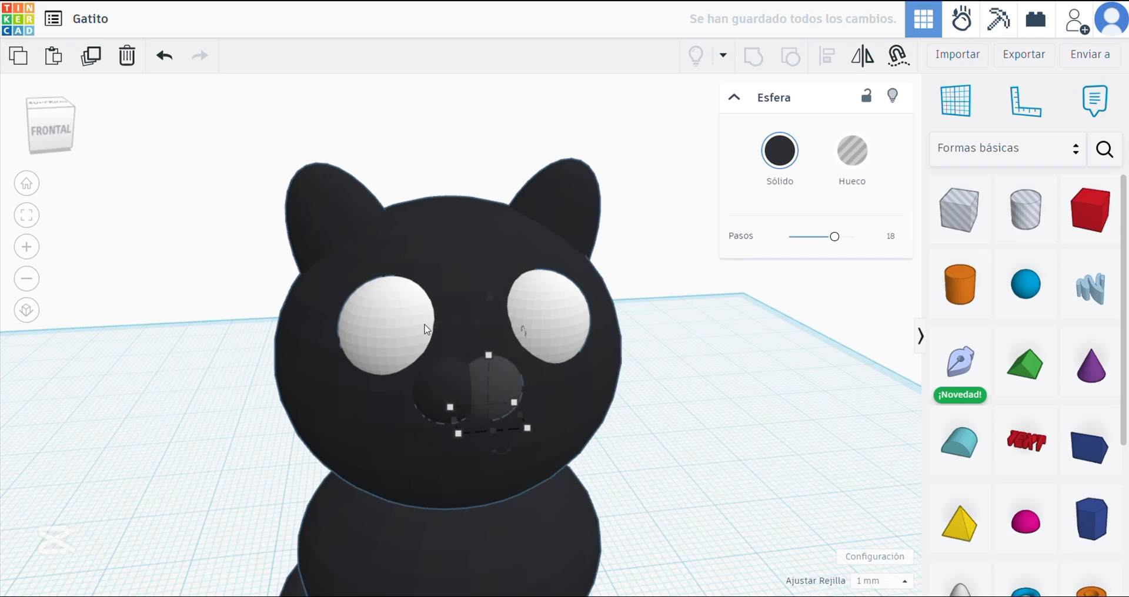
Set the snap grid to 0.5 mm, then nudge the muzzle spheres right and the left eye left to even out the face
mouse_move(546, 418)
right_mouse_down()
mouse_move(577, 410)
mouse_move(559, 405)
right_mouse_up()
scroll(509, 395, "up", 2)
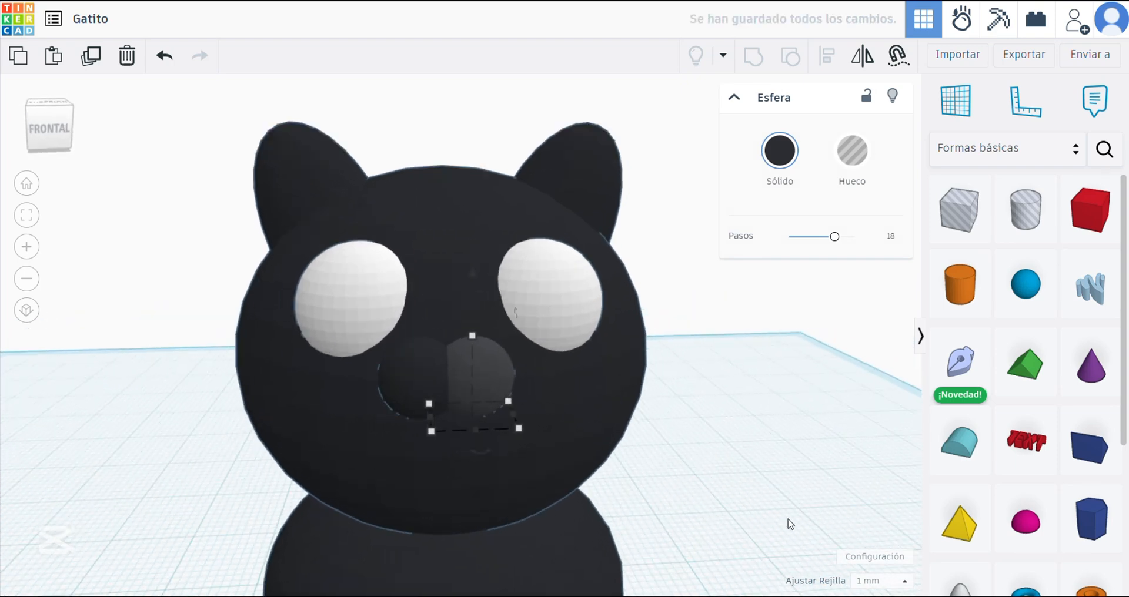
left_click(881, 581)
left_click(869, 465)
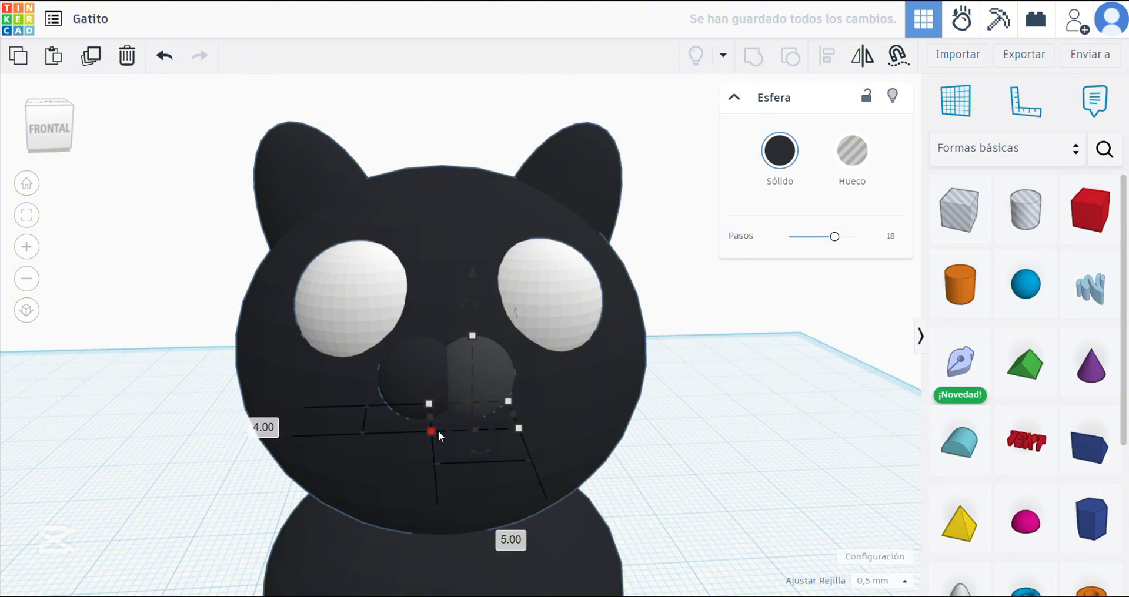
left_click(430, 372)
left_click(363, 294)
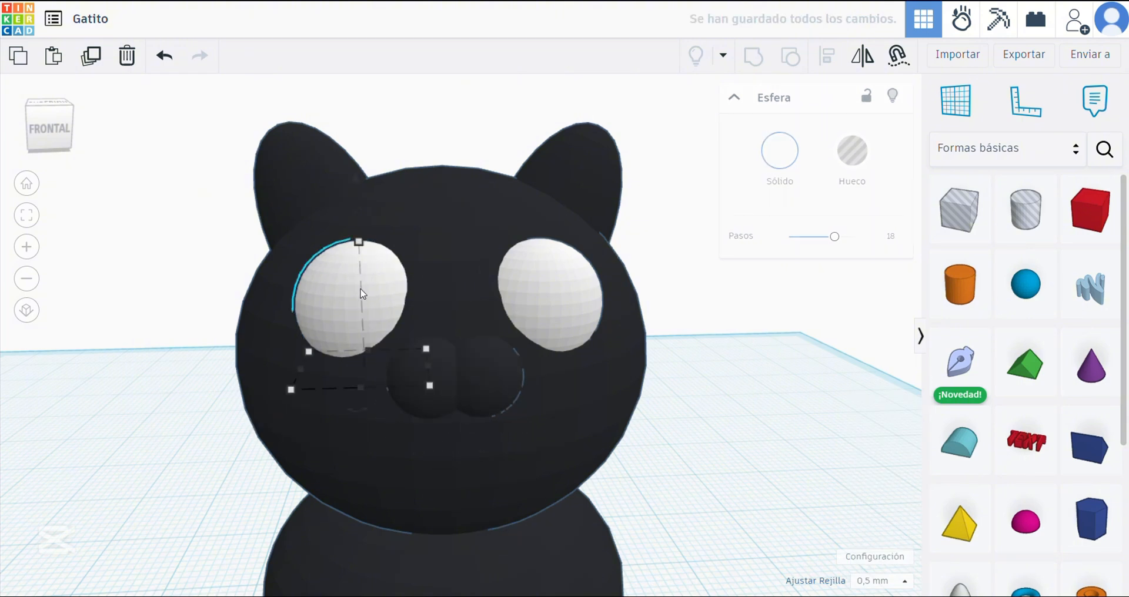
key("Left")
left_click(460, 382)
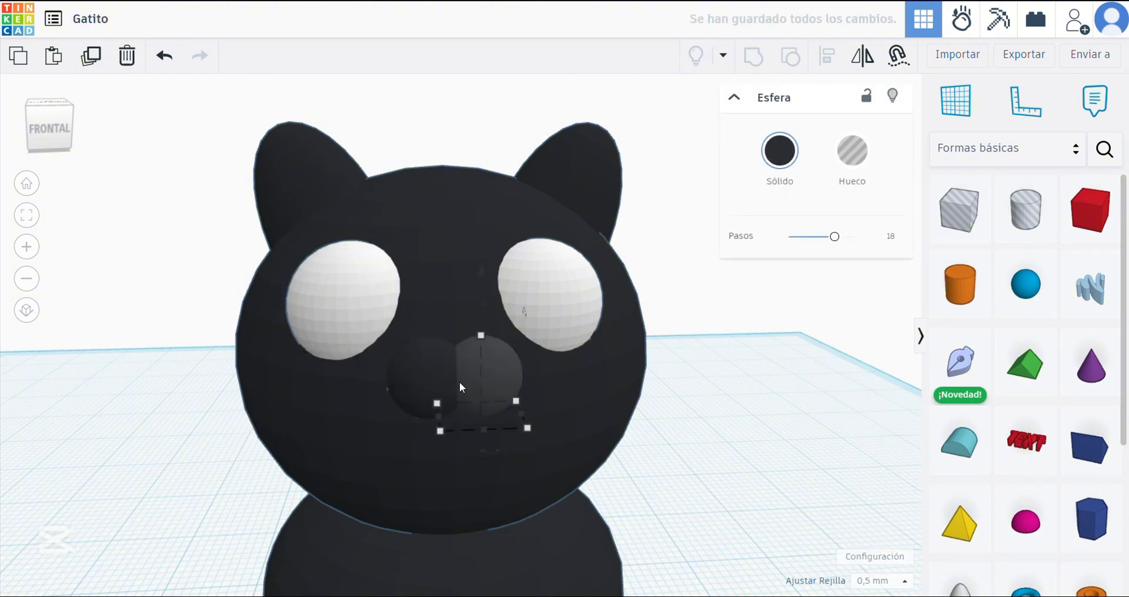
left_click(433, 384)
Duplicate the left muzzle sphere, raise the copy 1 mm and centre it above the two muzzle spheres
right_click_drag(549, 423, 541, 453)
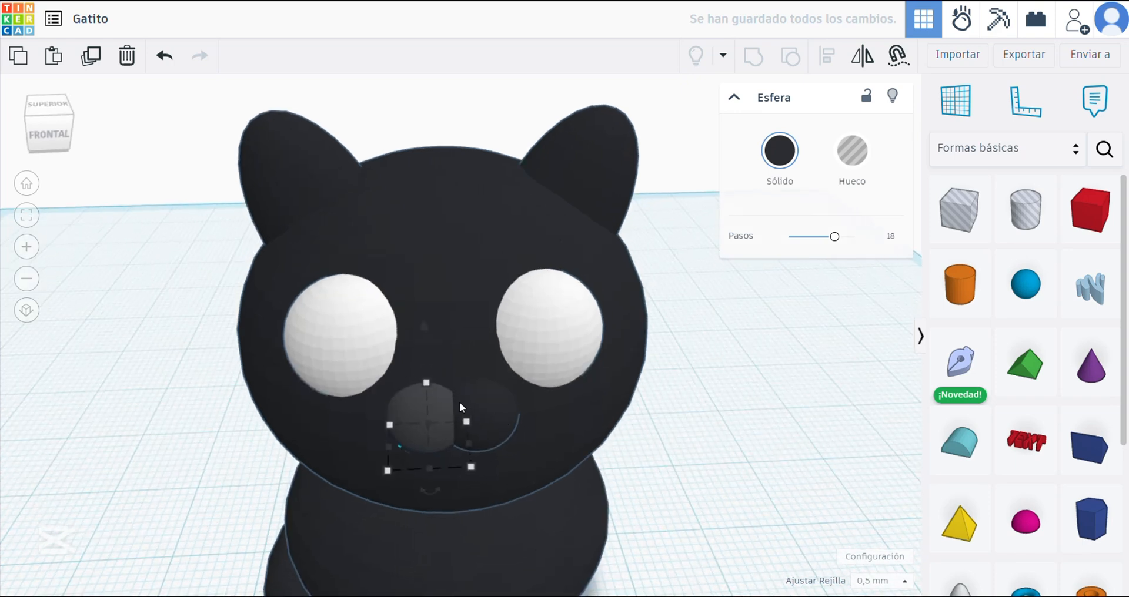
left_click(90, 56)
key("Down")
left_click_drag(421, 325, 421, 310)
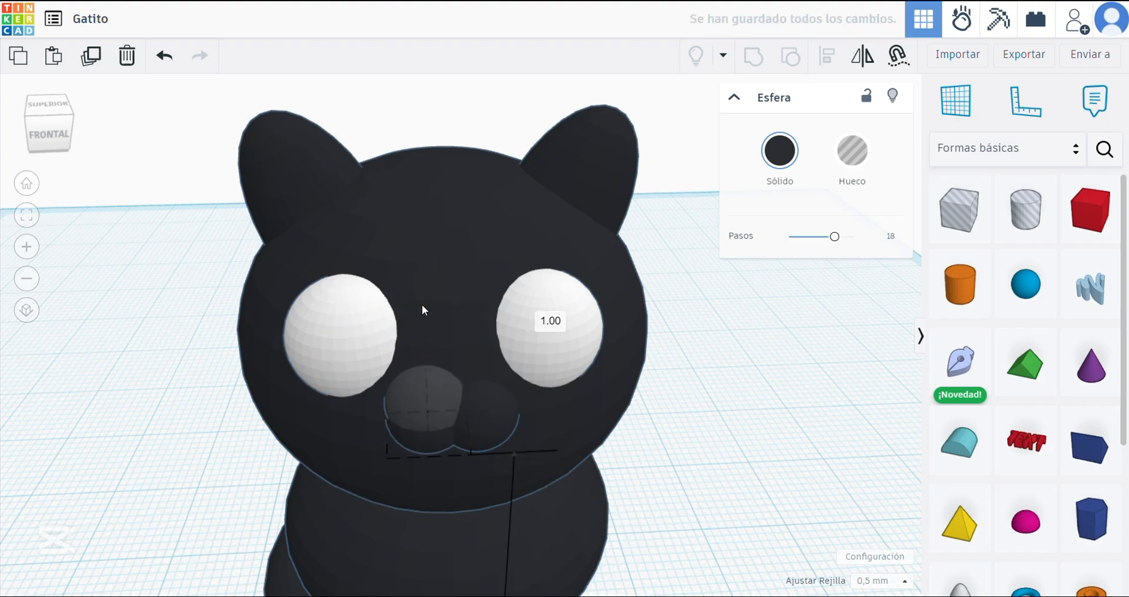
right_click_drag(495, 447, 501, 409)
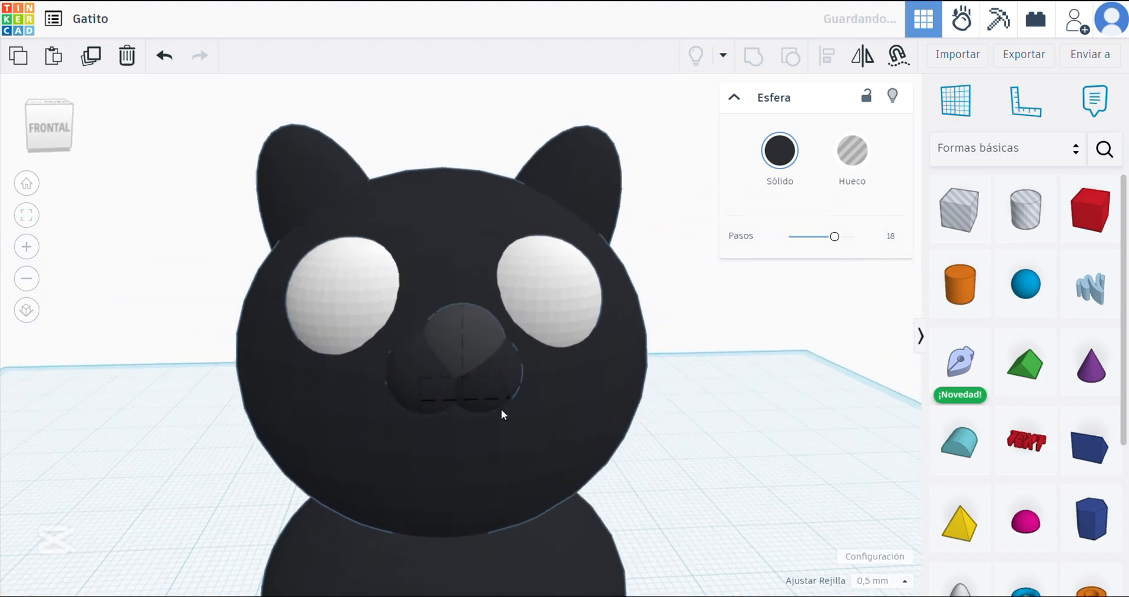
Colour the upper muzzle sphere light pink as the nose
left_click(765, 154)
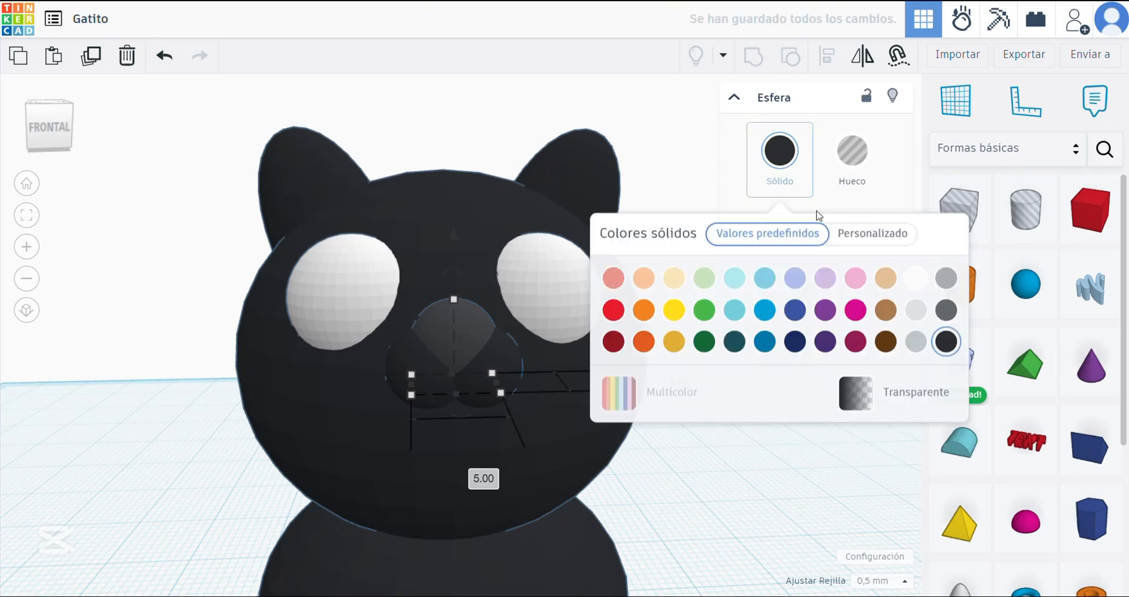
left_click(855, 278)
right_click_drag(510, 461, 499, 431)
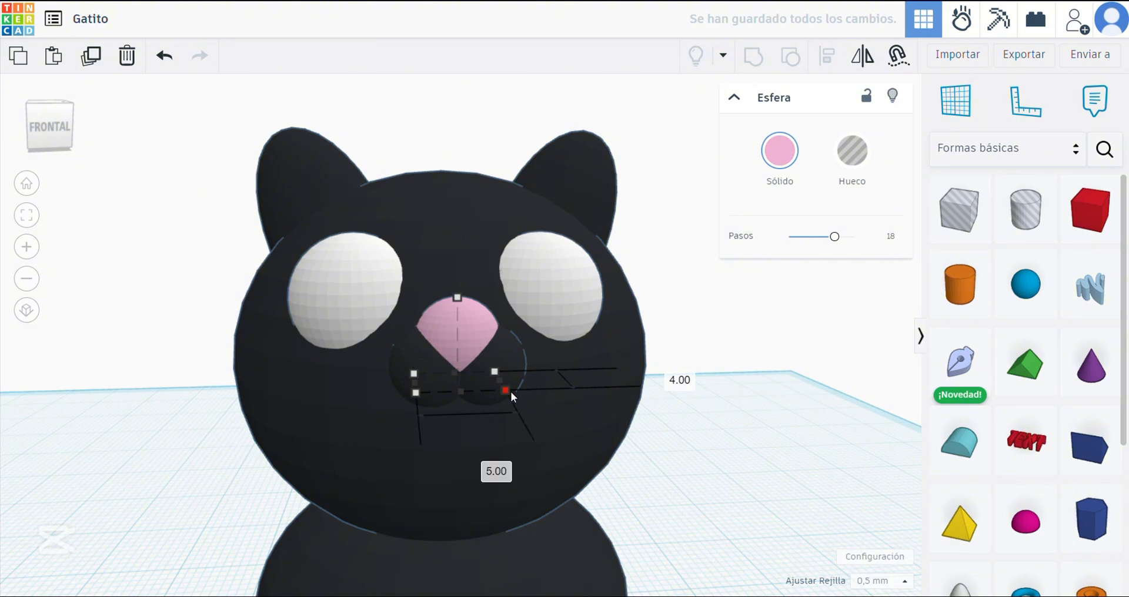
Shrink the pink nose to 4.5 by 3.6 mm, raise it slightly and centre it using a 0.25 mm snap grid
left_click_drag(511, 393, 500, 387)
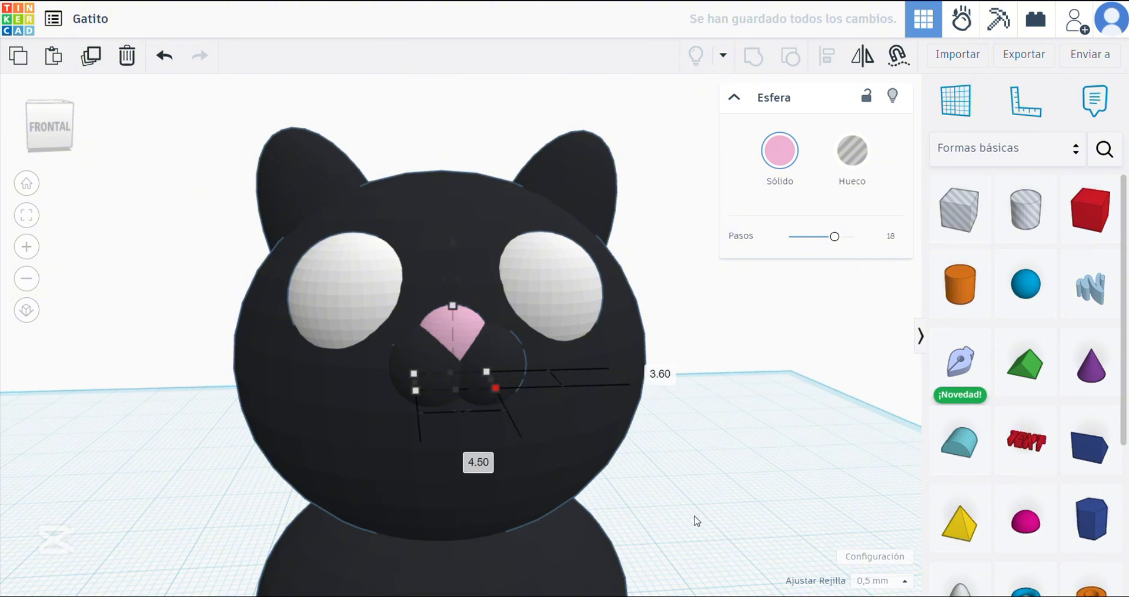
left_click_drag(461, 242, 460, 232)
key("Left")
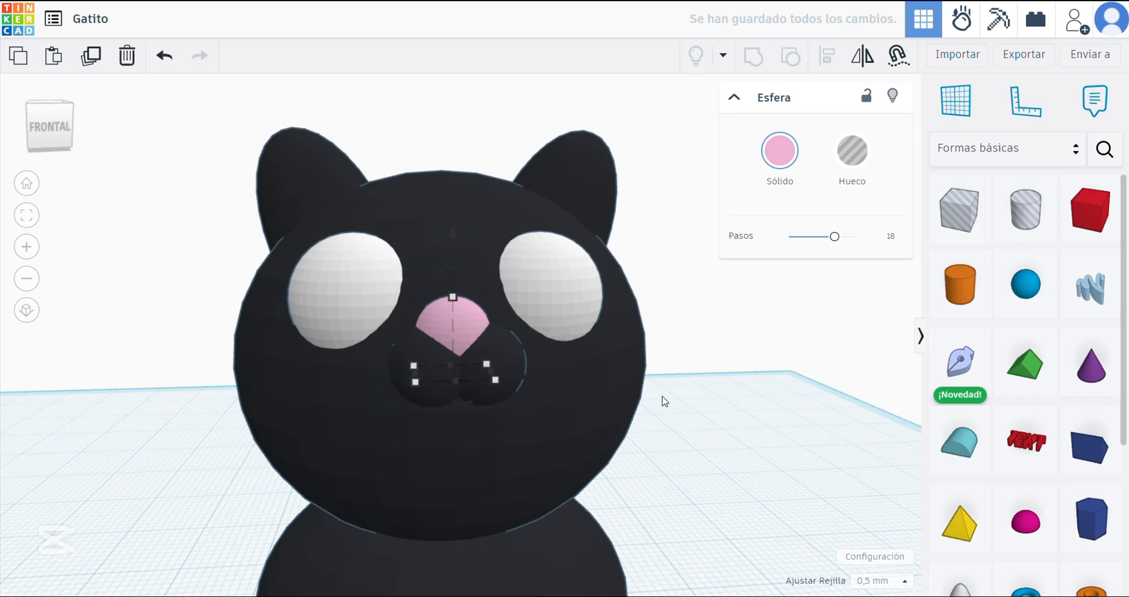
left_click(879, 581)
left_click(877, 445)
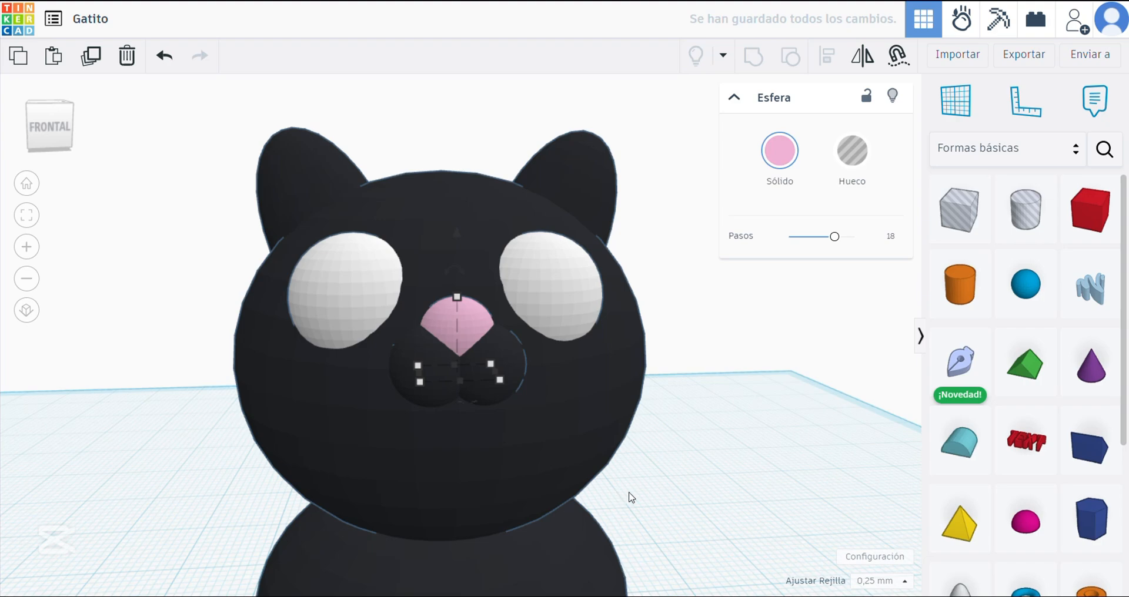
Duplicate the left eye, bring the copy slightly forward and colour it black
right_click_drag(555, 454, 550, 482)
left_click(370, 364)
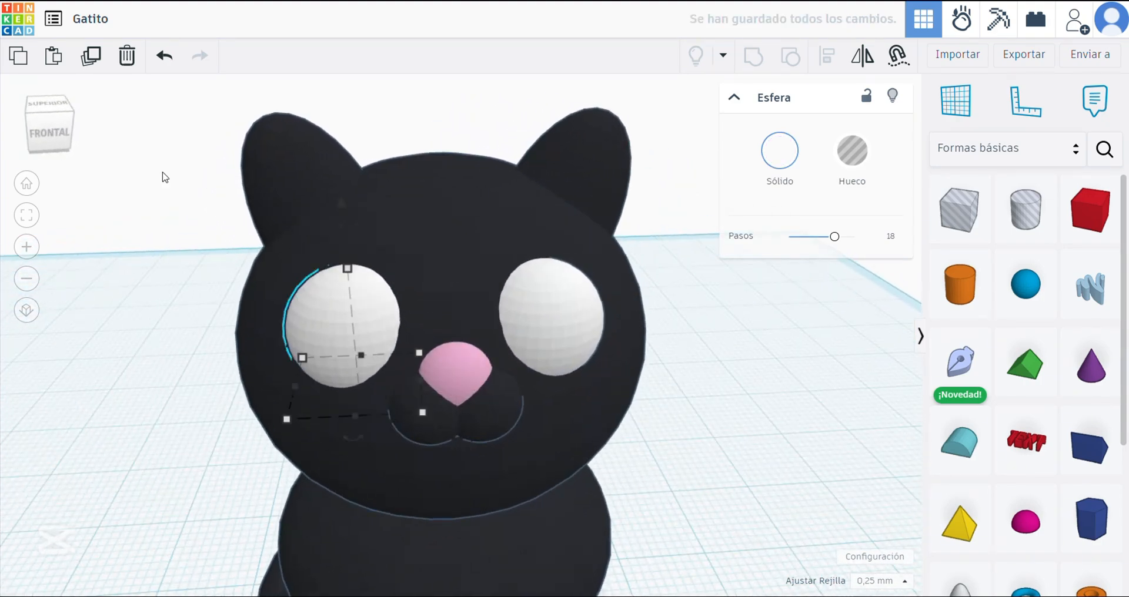
left_click(101, 58)
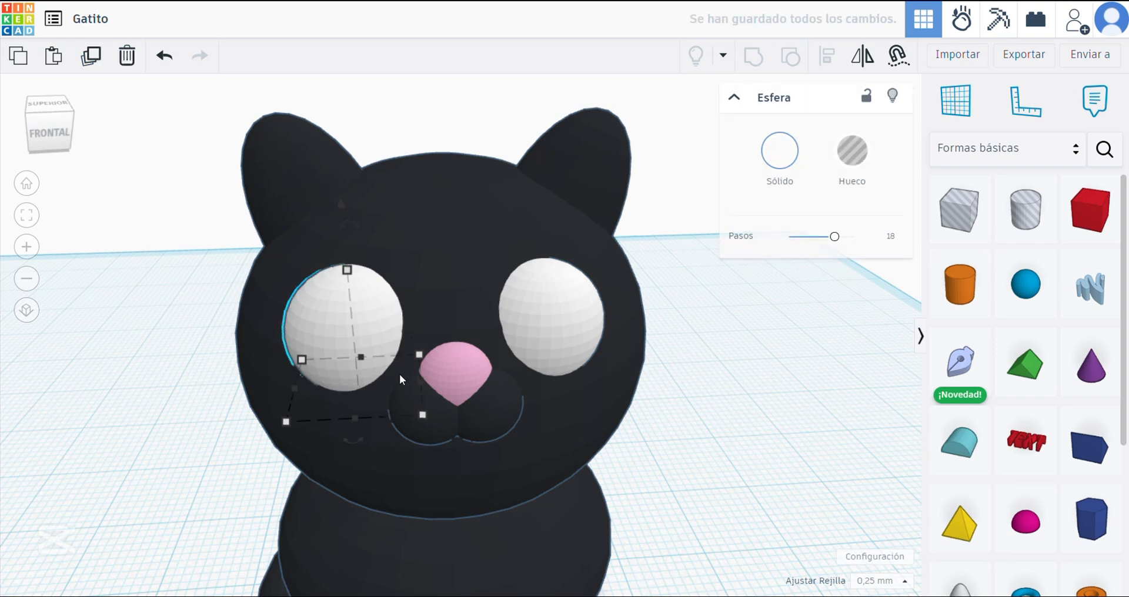
key("Down")
left_click(776, 157)
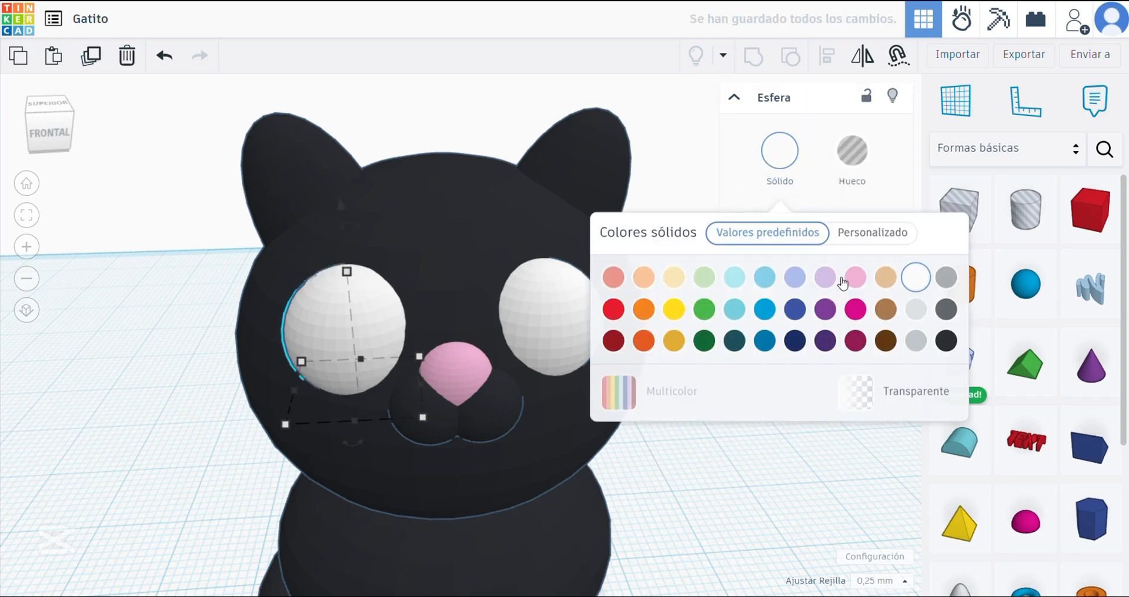
left_click(945, 341)
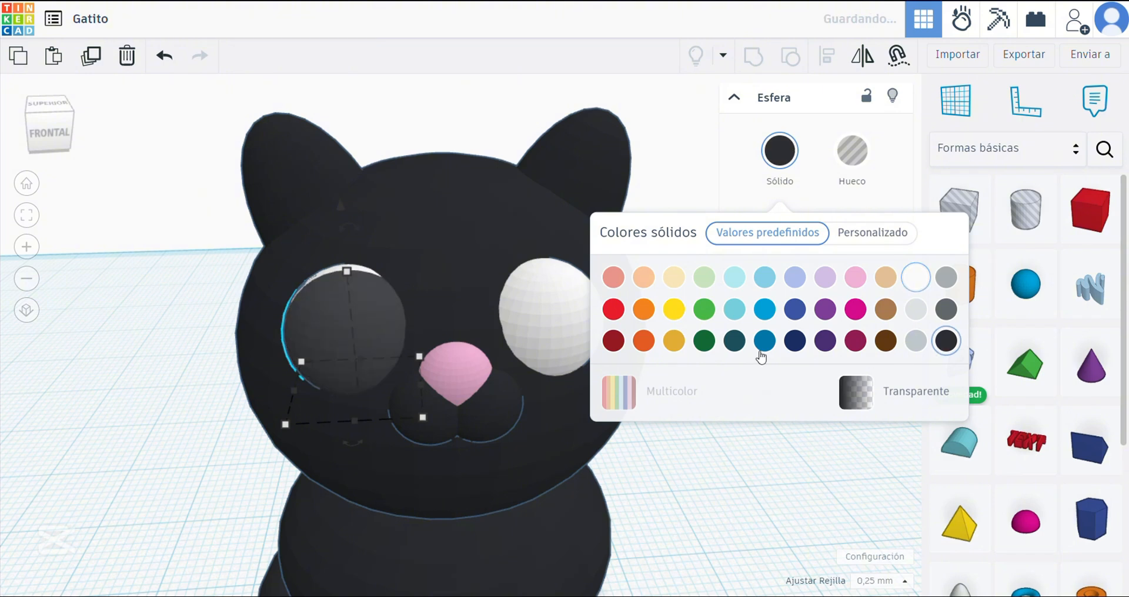
Narrow the black copy into a vertical slit pupil about 2.53 mm wide and position it at the middle of the left eye
left_click_drag(291, 389, 344, 398)
key("Left")
key("Left")
key("Left")
key("Left")
key("Left")
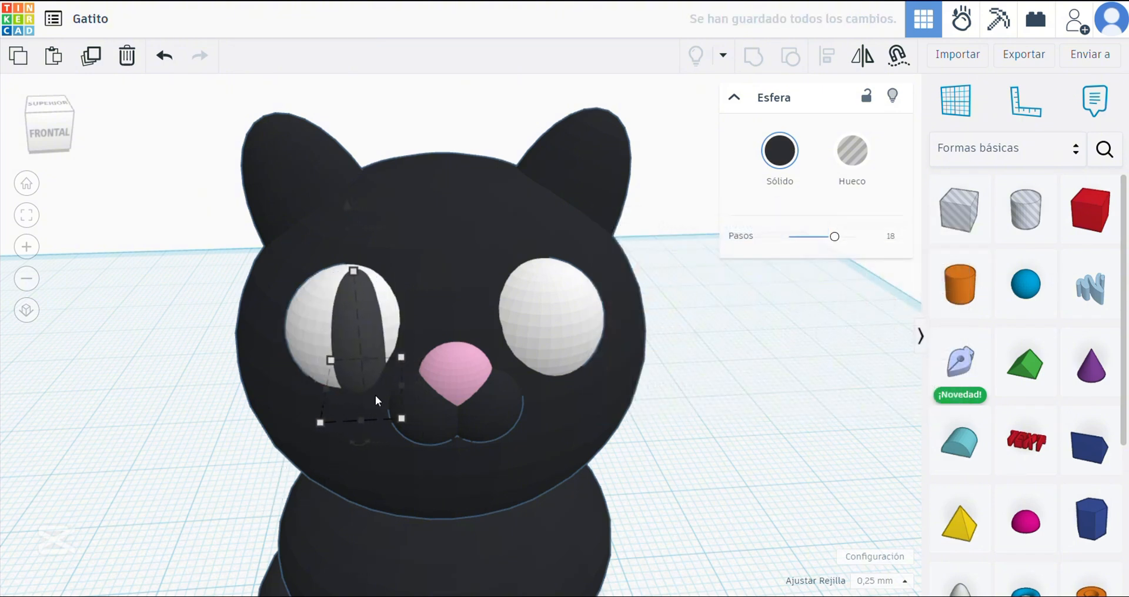
key("Up")
key("Up")
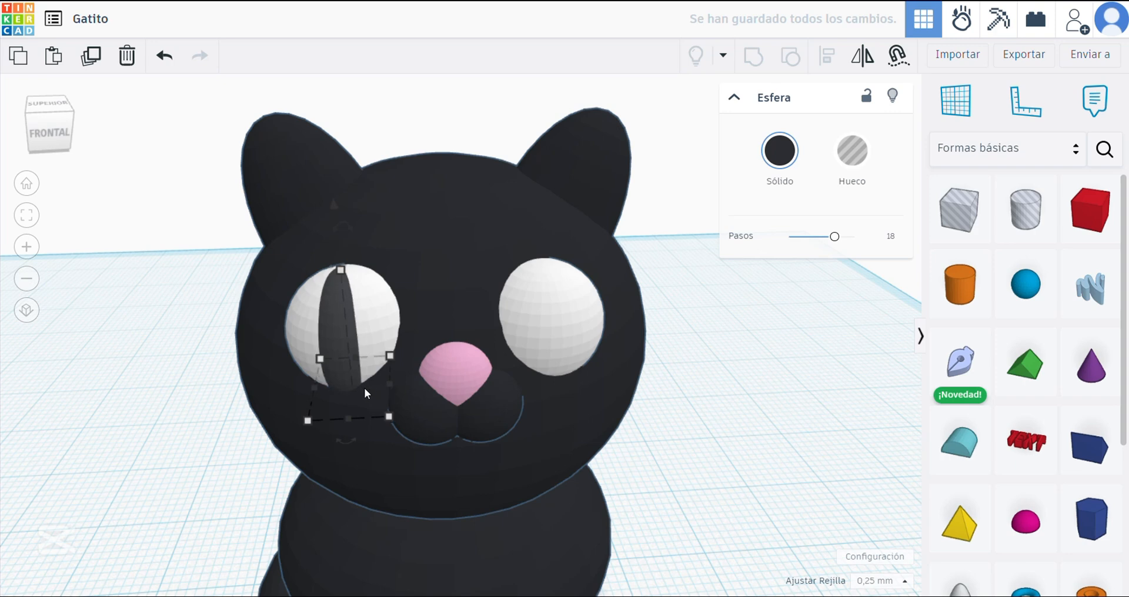
key("Down")
right_click_drag(364, 388, 366, 361)
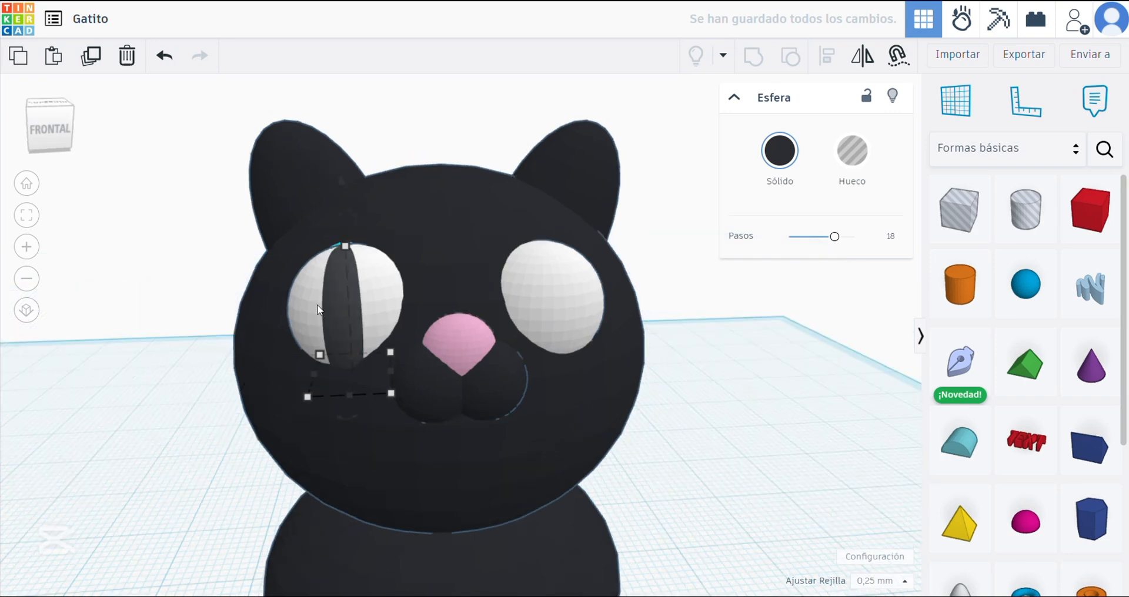
left_click_drag(322, 374, 325, 373)
Duplicate the slit pupil and move the copy right onto the middle of the right eye
left_click(95, 63)
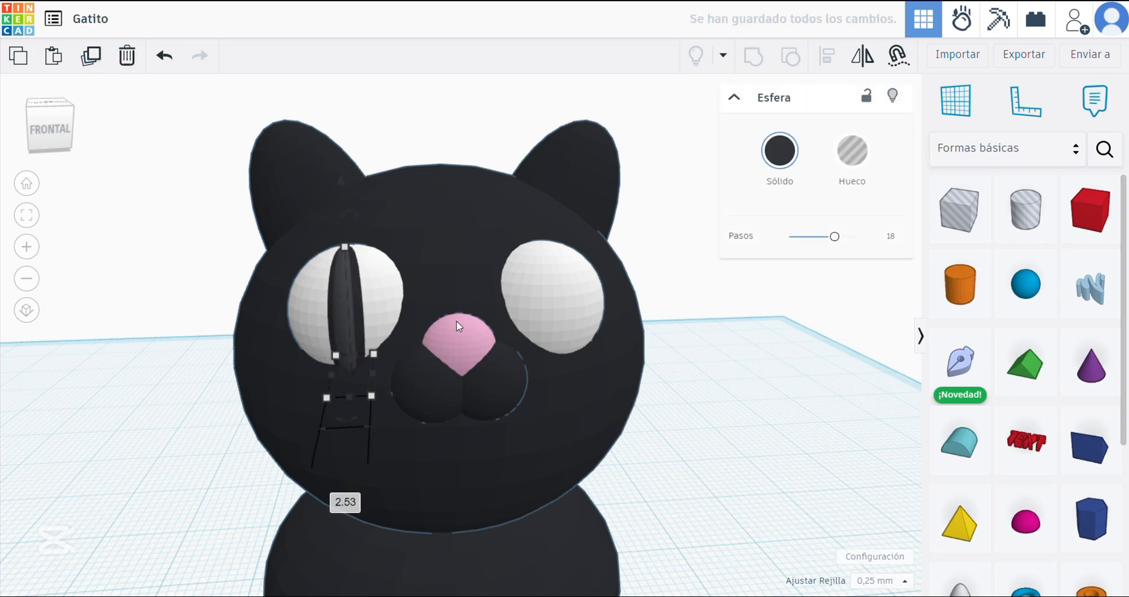
key("Right")
key("Right")
key("Right")
key("Right")
key("Right")
key("Right")
key("Right")
key("Right")
key("Right")
key("Right")
key("Right")
key("Right")
key("Right")
key("Right")
key("Right")
key("Right")
key("Right")
key("Right")
key("Right")
key("Right")
key("Right")
key("Right")
key("Right")
key("Right")
key("Right")
key("Right")
key("Right")
key("Right")
key("Right")
key("Right")
key("Right")
key("Right")
key("Right")
key("Right")
key("Right")
key("Right")
key("Right")
key("Right")
key("Right")
key("Right")
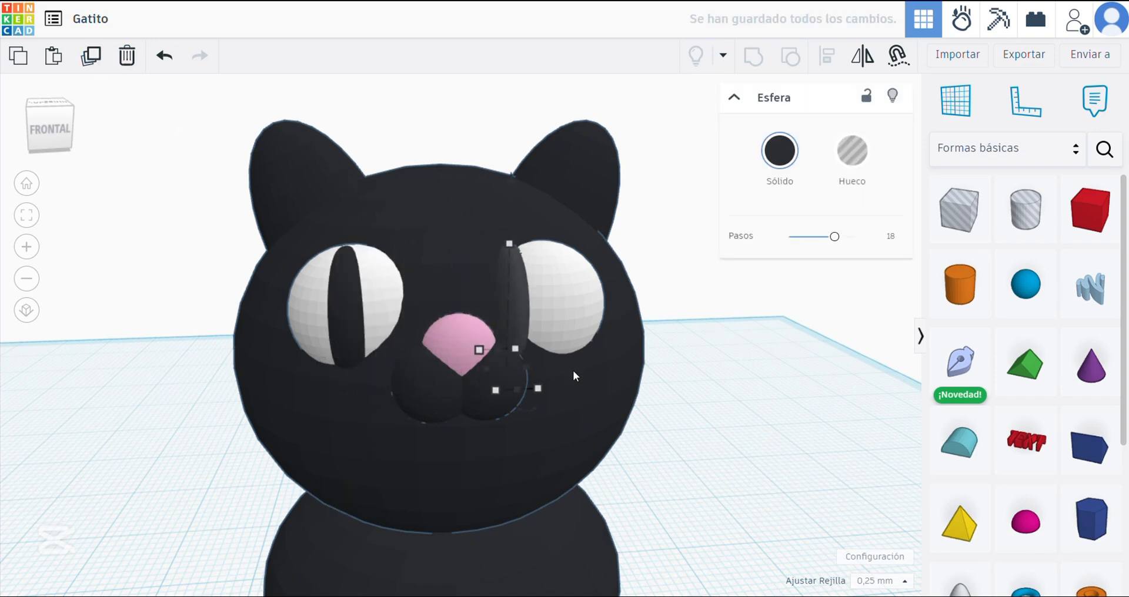
Examine the whole kitten from the front, side and slightly above
left_click(676, 500)
scroll(591, 361, "down", 5)
mouse_move(621, 490)
middle_mouse_down()
mouse_move(589, 434)
mouse_move(605, 488)
middle_mouse_up()
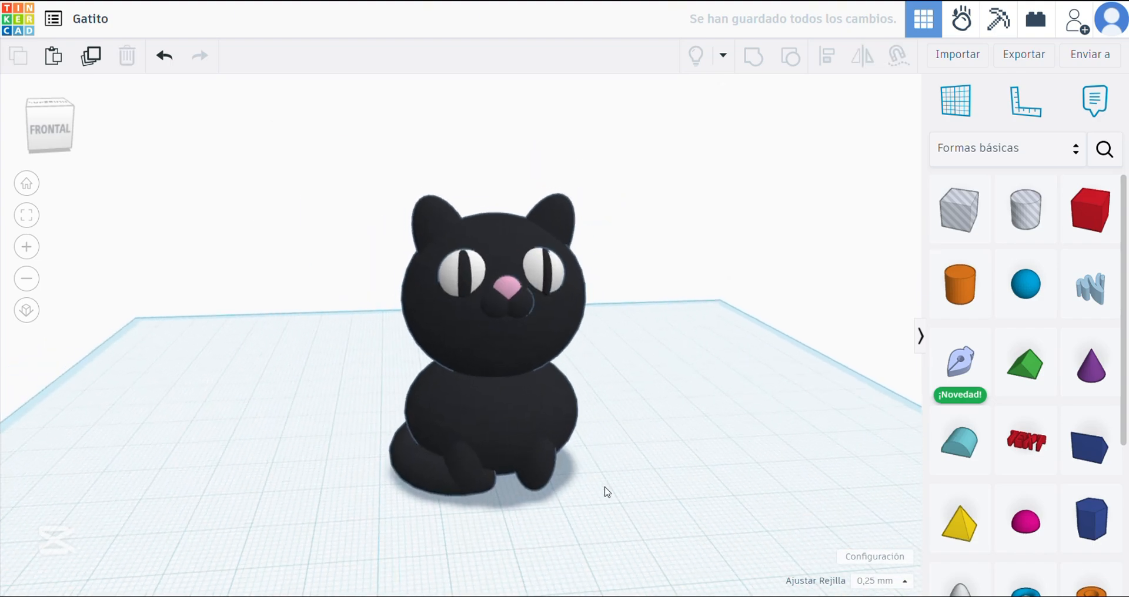
right_click_drag(466, 503, 202, 491)
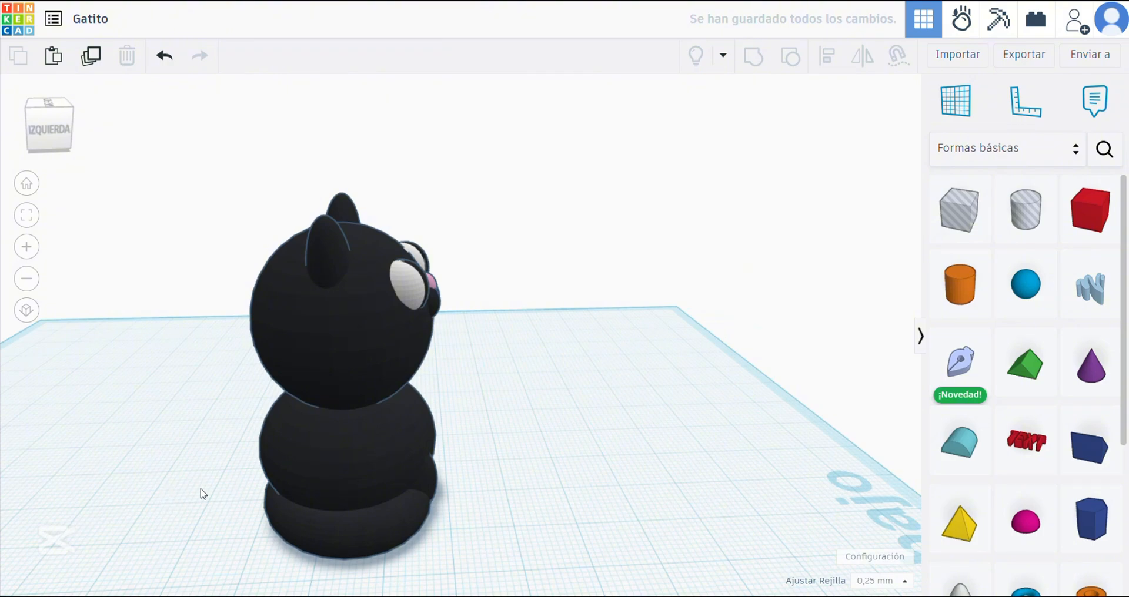
middle_click_drag(201, 492, 349, 405)
right_click_drag(349, 405, 323, 486)
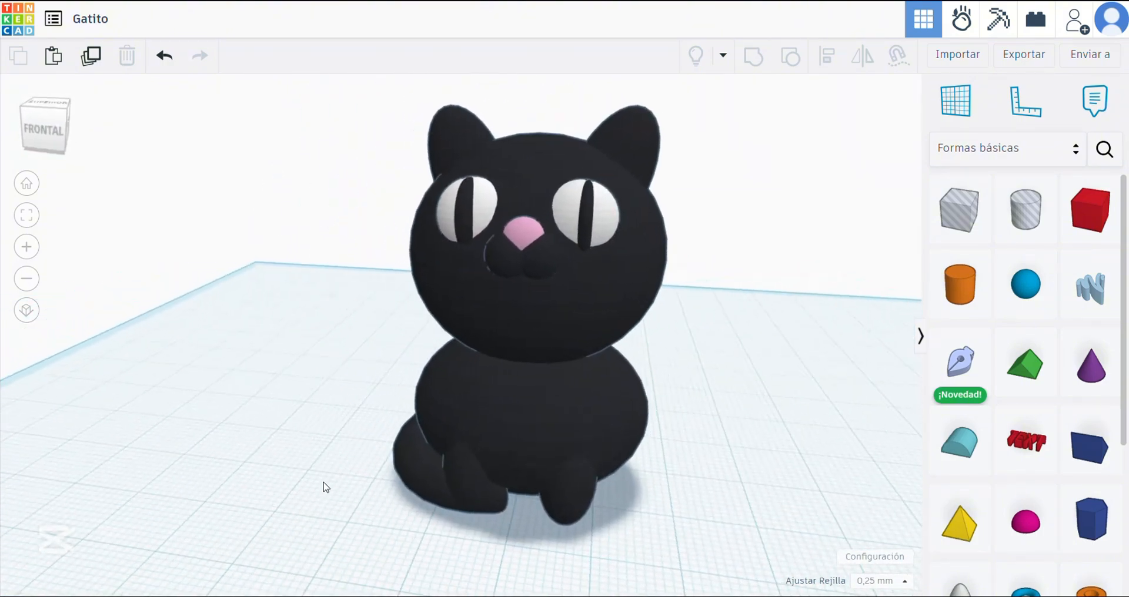
scroll(404, 437, "up", 2)
right_click_drag(403, 432, 438, 505)
middle_click_drag(542, 428, 489, 465)
Group all the kitten's shapes into one object and make it multicolour so the parts keep their original colours
left_click_drag(617, 556, 163, 121)
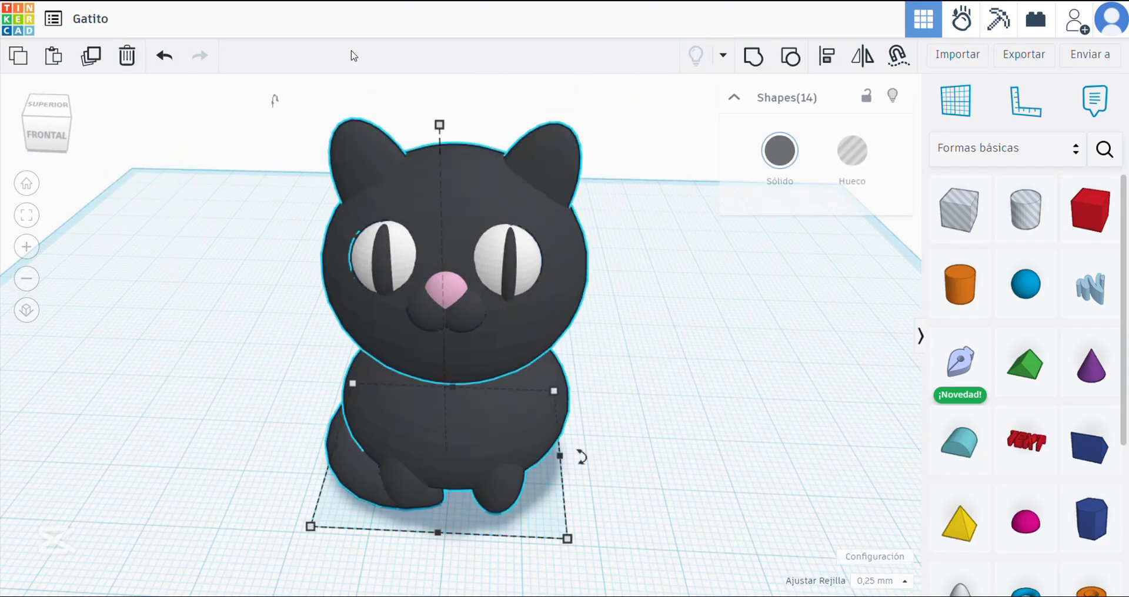
left_click(761, 59)
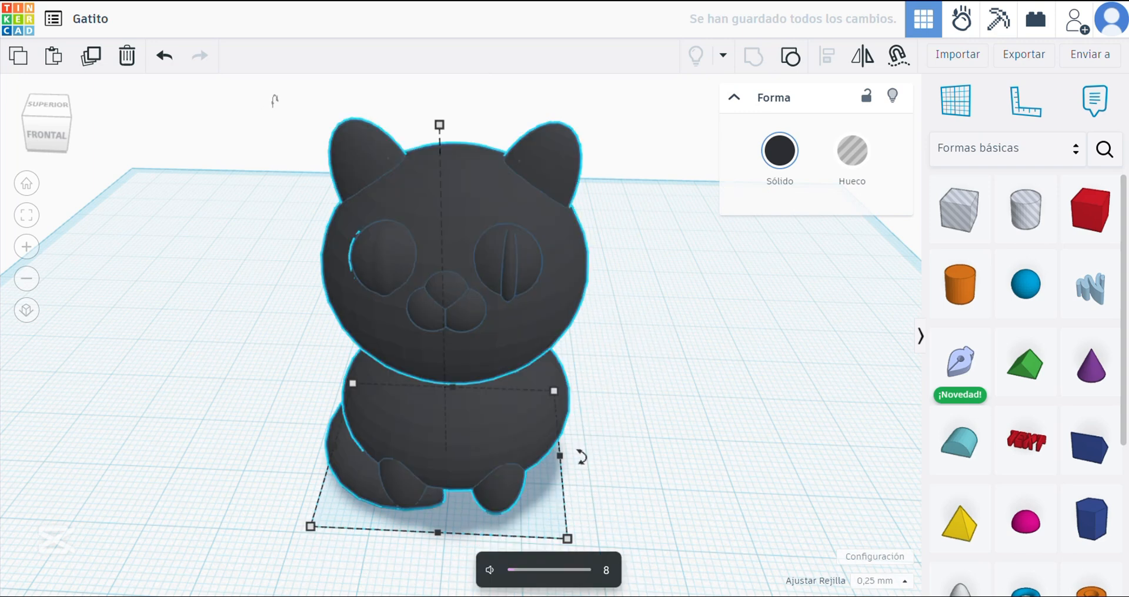
left_click(779, 151)
left_click(674, 392)
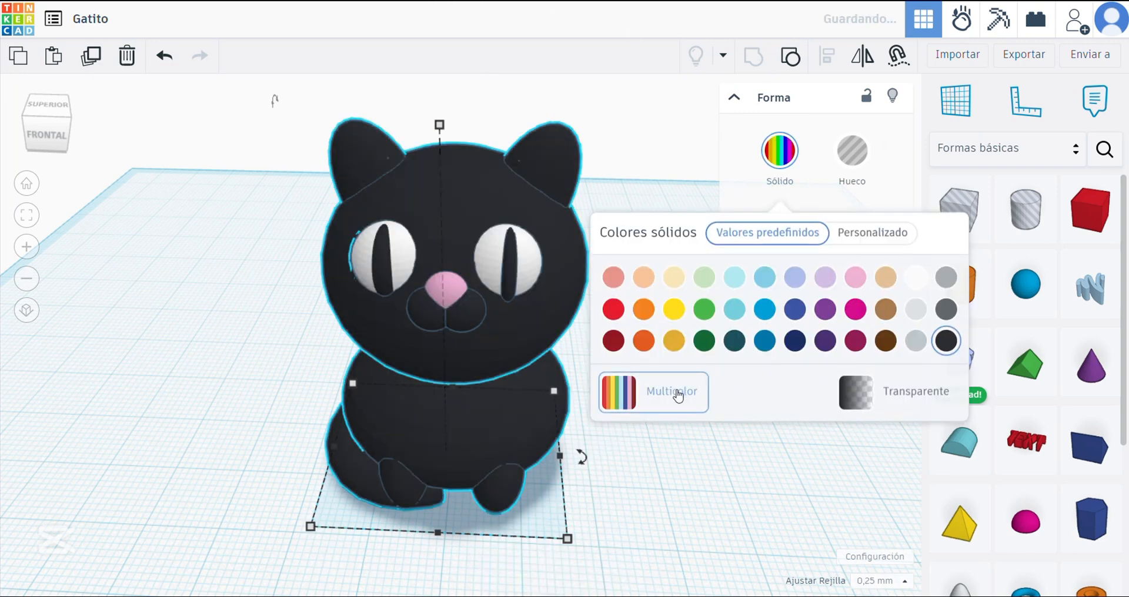
left_click(636, 128)
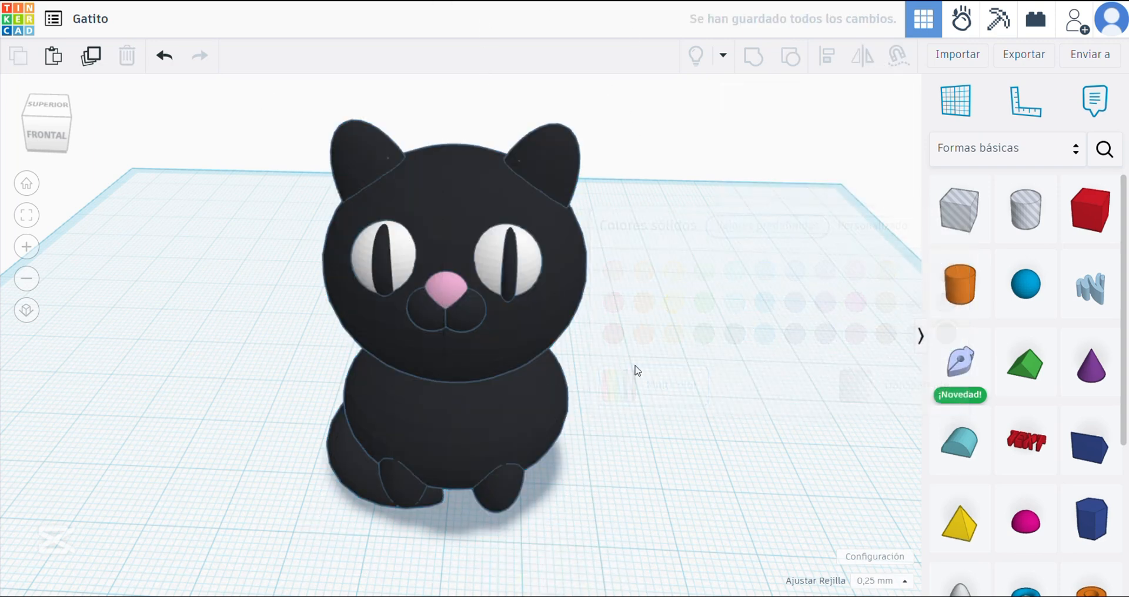